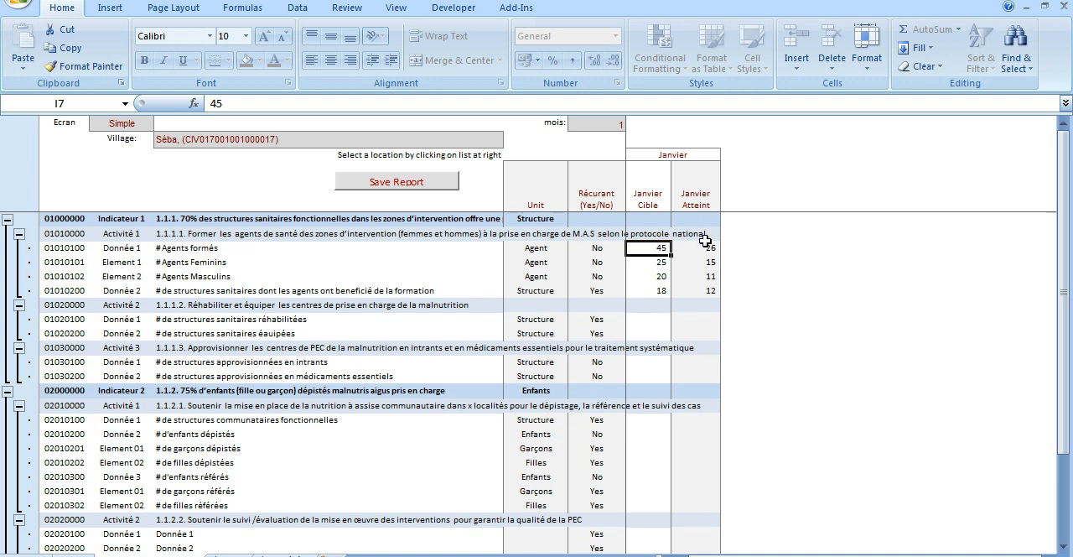
# Review the January target and achieved figures for the data rows of Activité 1 under Indicateur 1.
pyautogui.click(656, 156)
pyautogui.moveTo(646, 192); pyautogui.dragTo(647, 296)
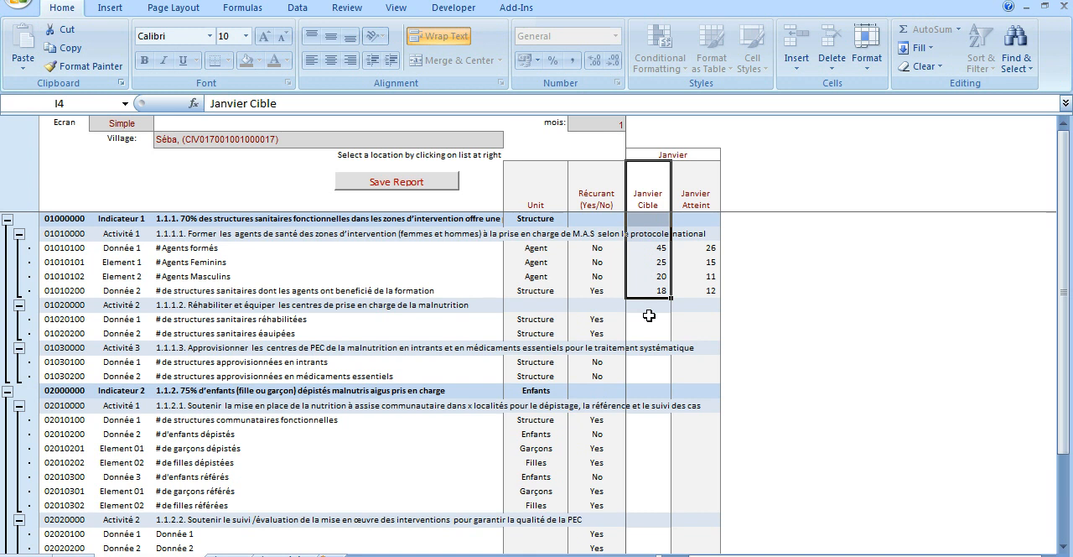
pyautogui.click(699, 203)
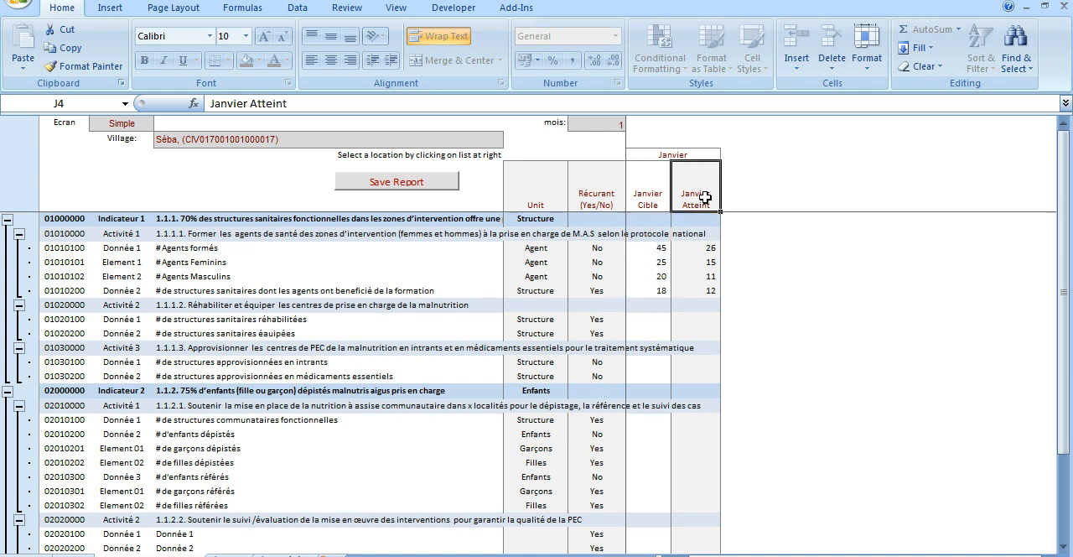
pyautogui.click(697, 248)
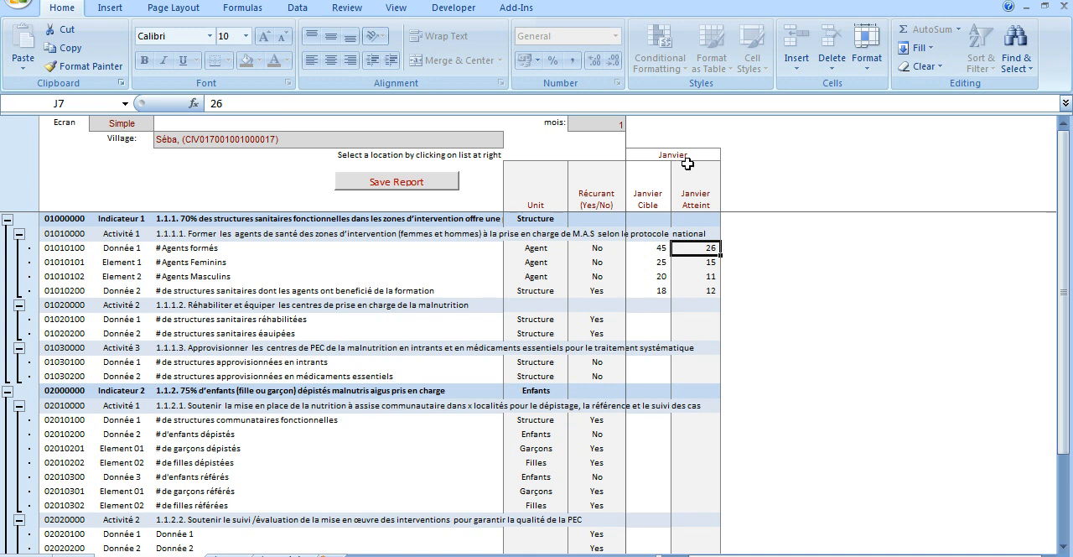
pyautogui.click(650, 250)
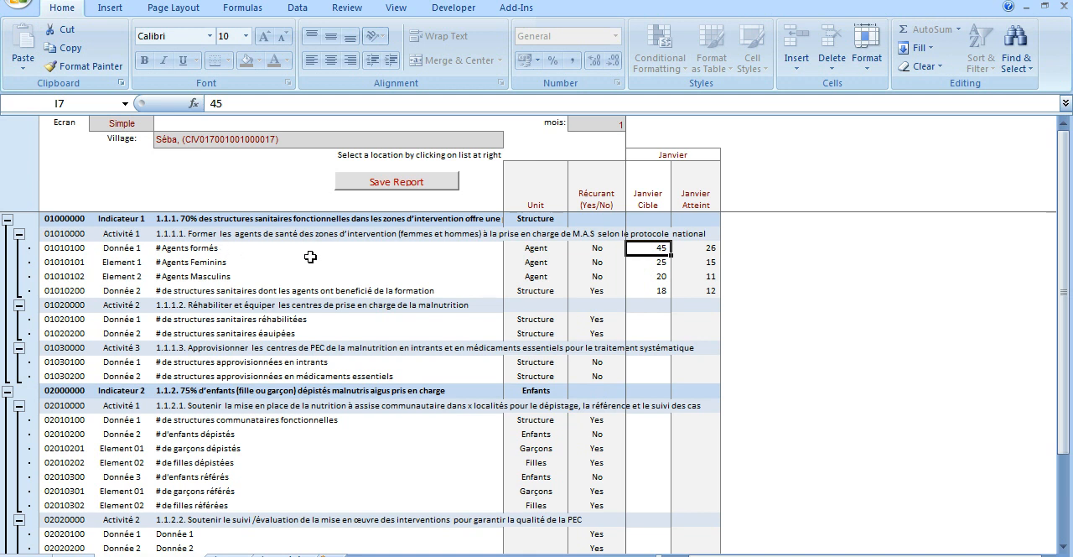
pyautogui.click(648, 267)
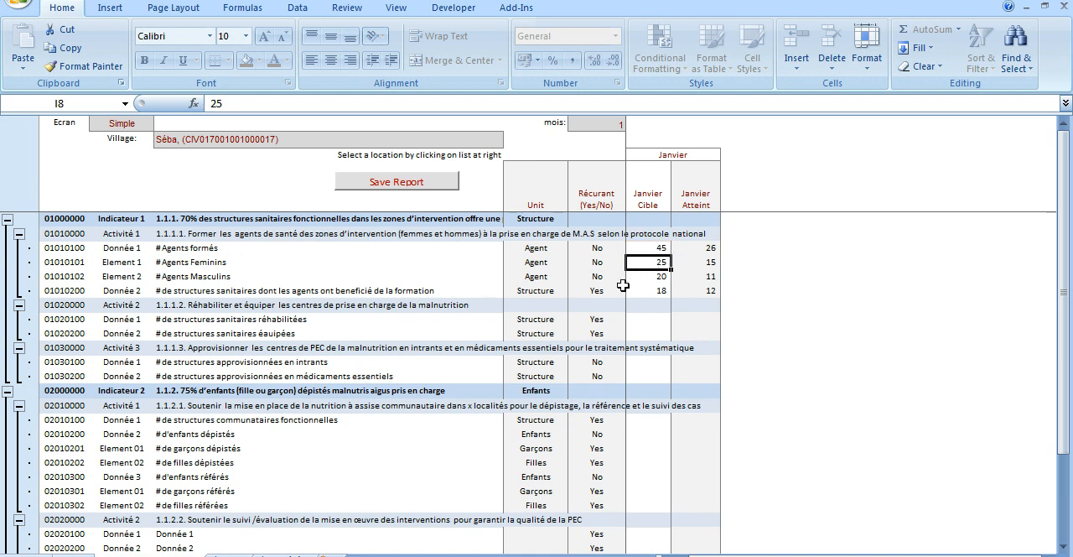
pyautogui.click(641, 276)
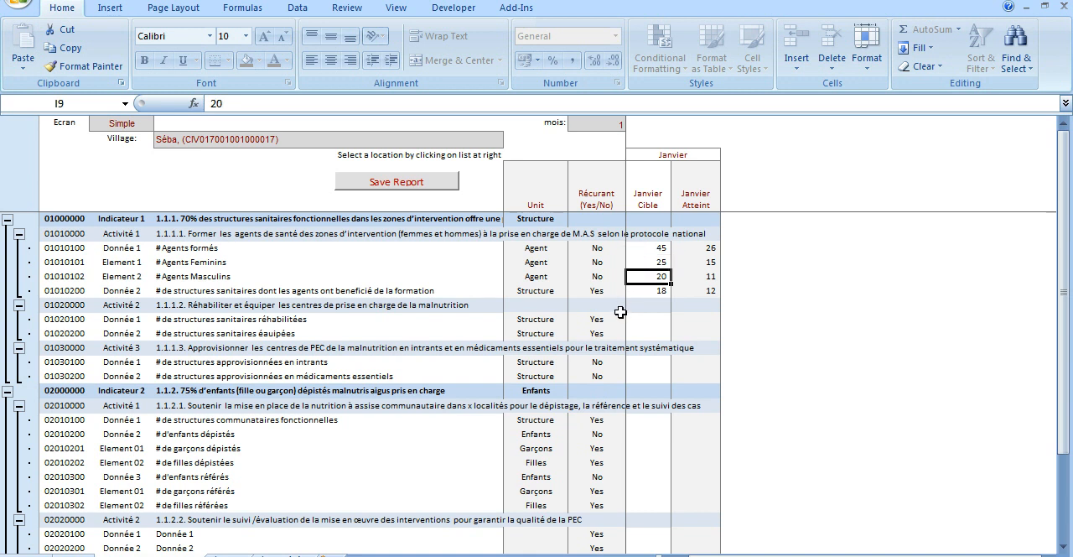
pyautogui.click(644, 290)
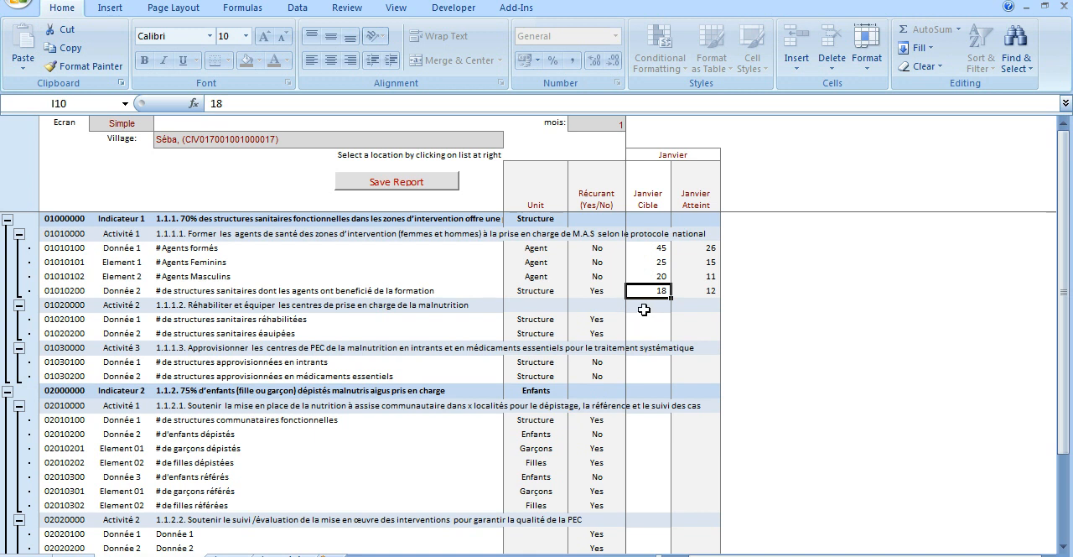
pyautogui.click(697, 247)
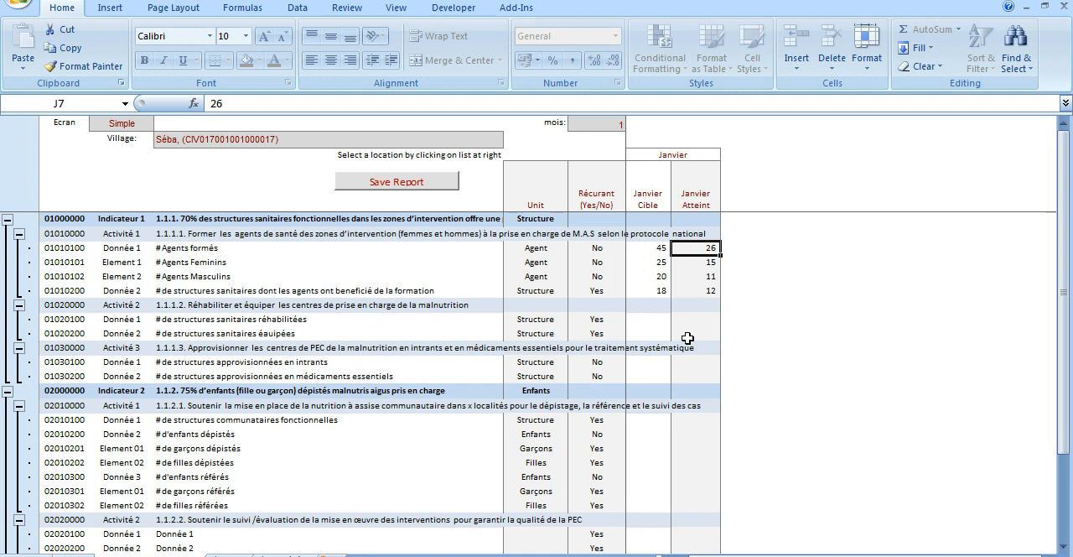
pyautogui.click(276, 140)
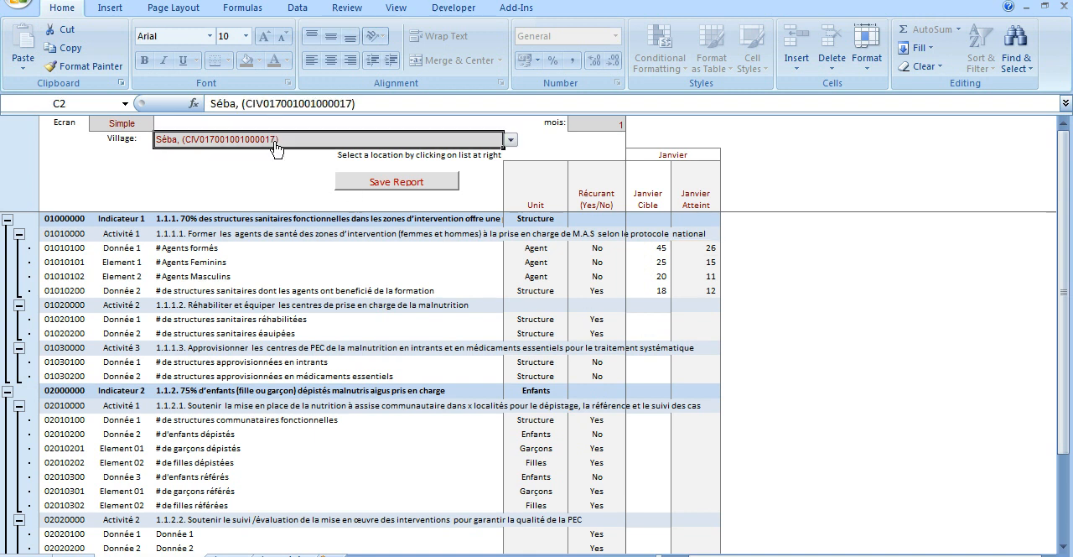
pyautogui.click(703, 247)
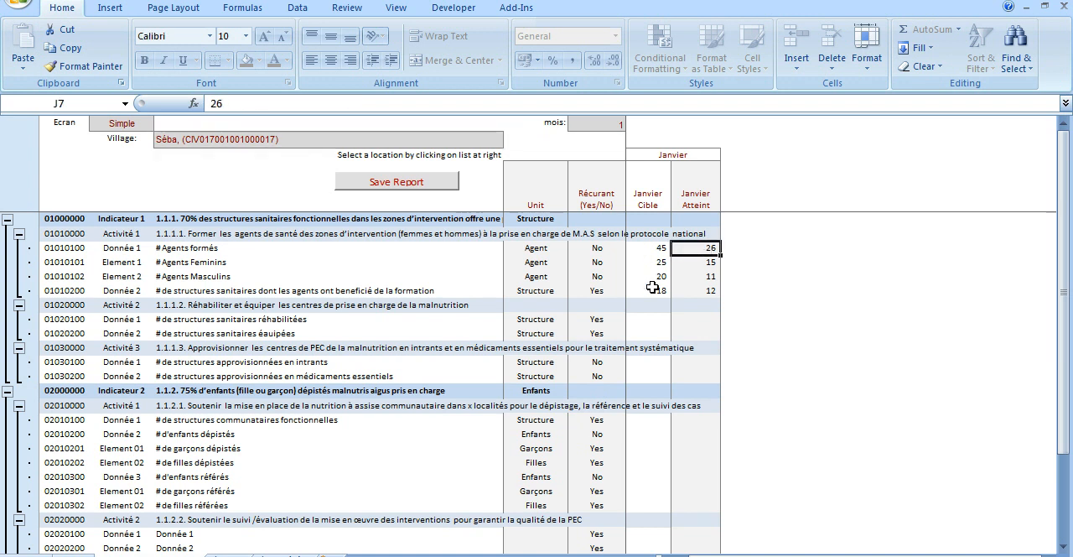
pyautogui.click(697, 263)
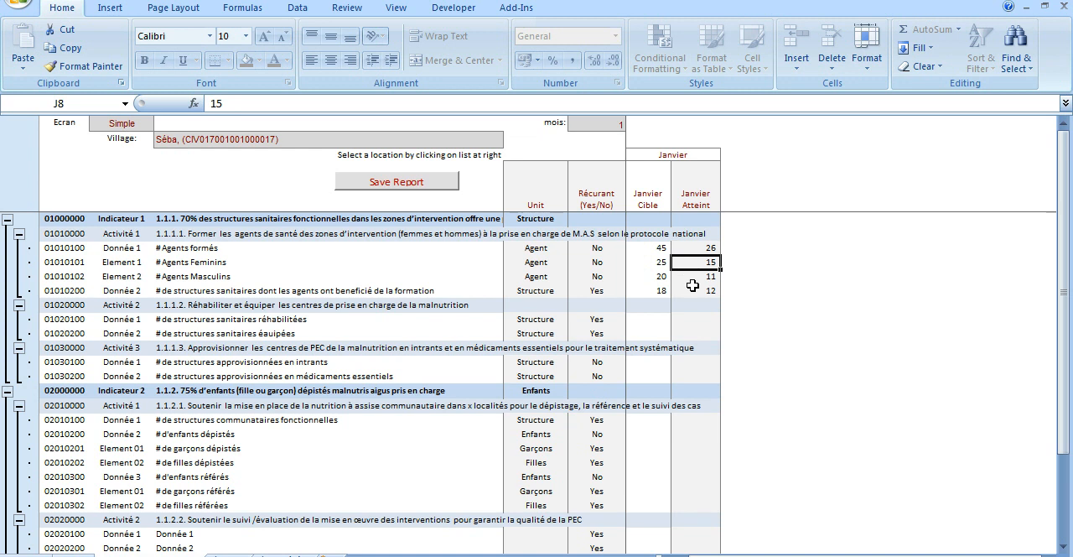
pyautogui.click(696, 277)
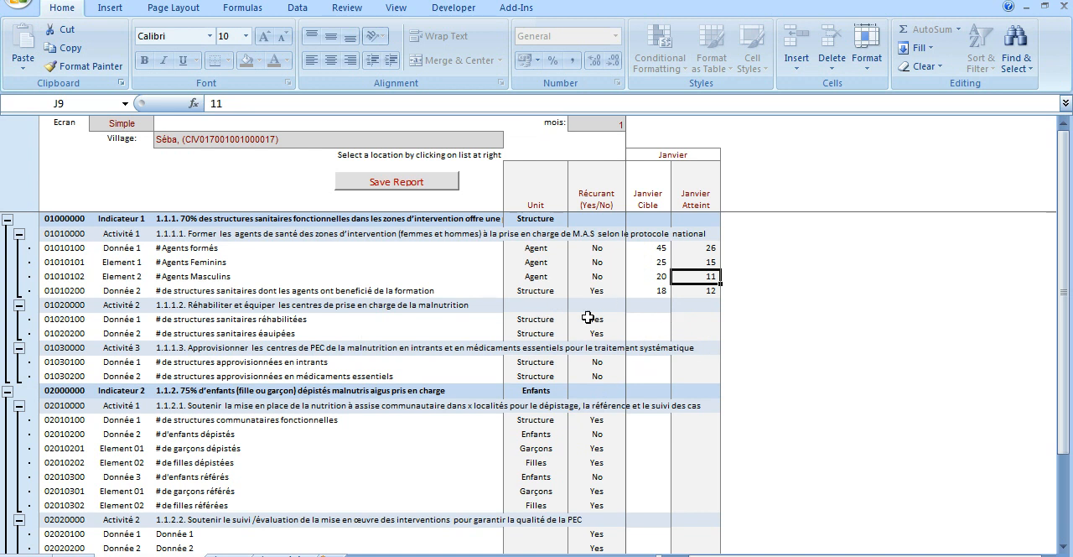
# Enter the January targets for Activité 2 (1.1.1.2): 3 for rehabilitated health structures and 5 for equipped ones.
pyautogui.click(302, 307)
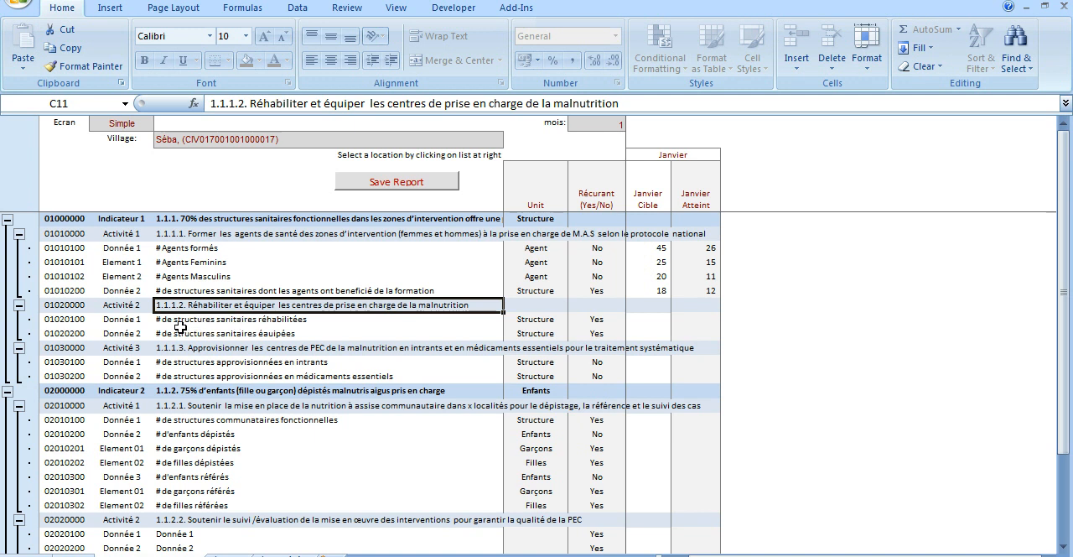
pyautogui.click(216, 323)
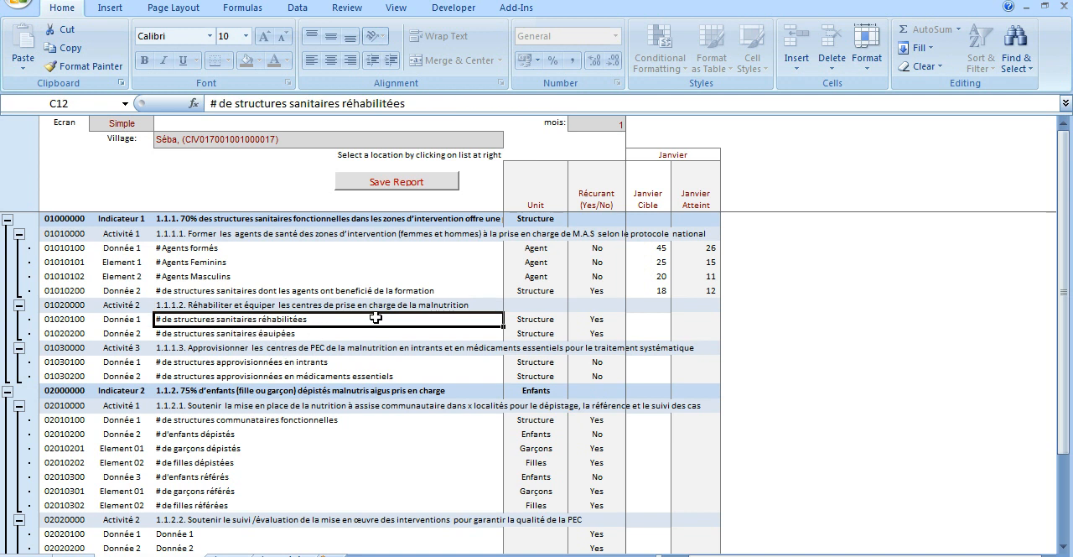
pyautogui.click(648, 320)
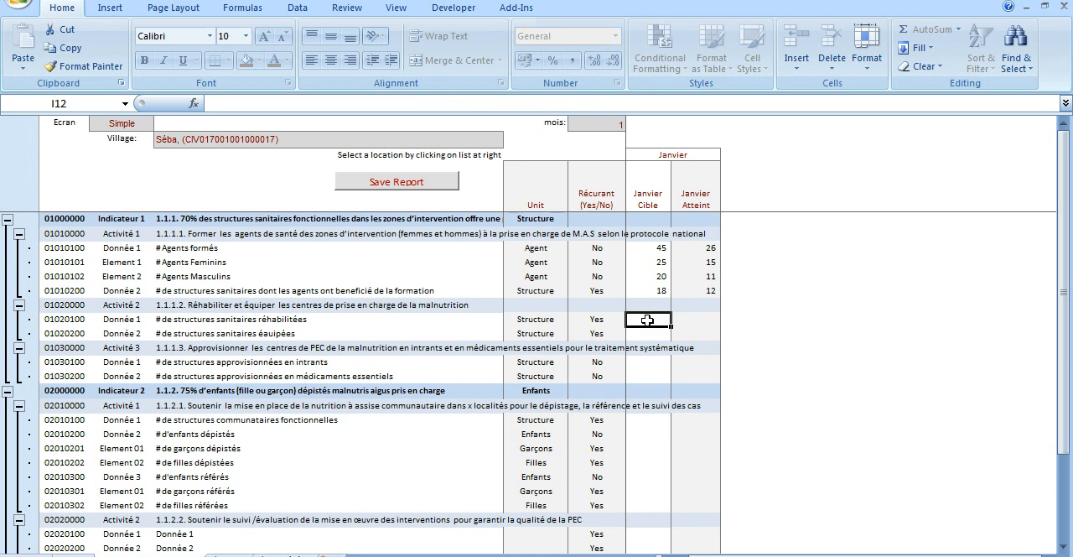
pyautogui.write('3')
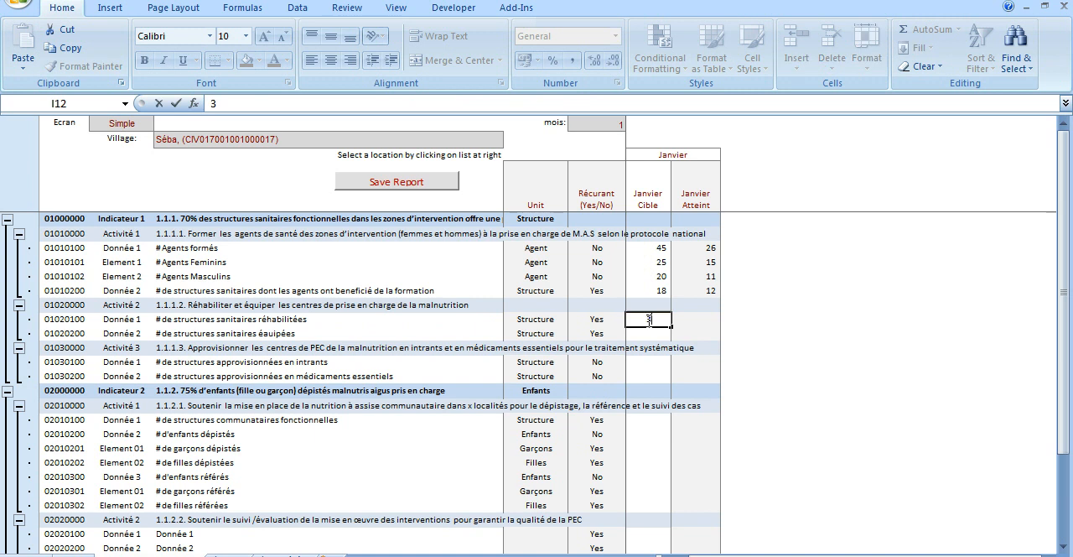
pyautogui.press('Return')
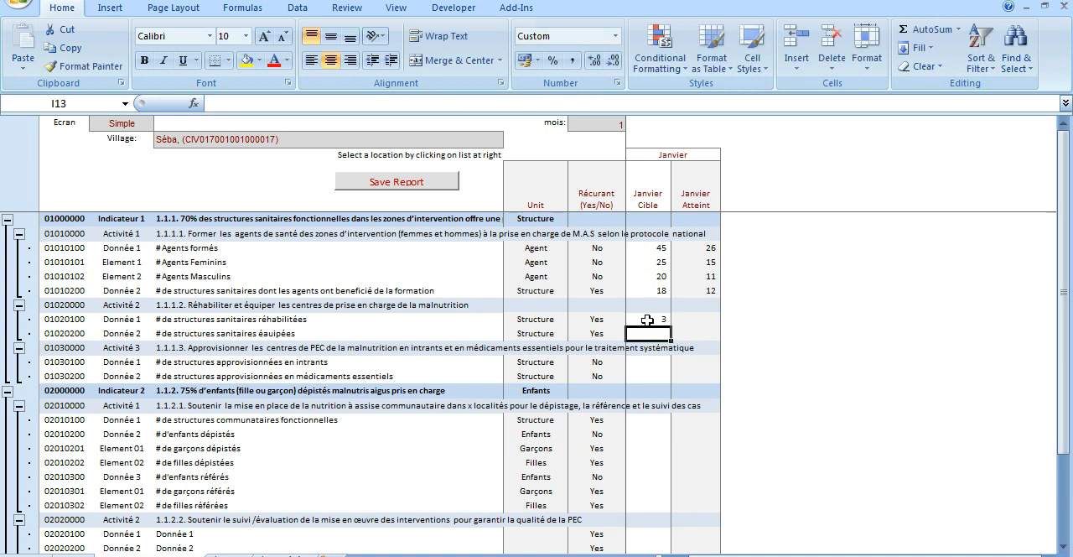
pyautogui.write('5')
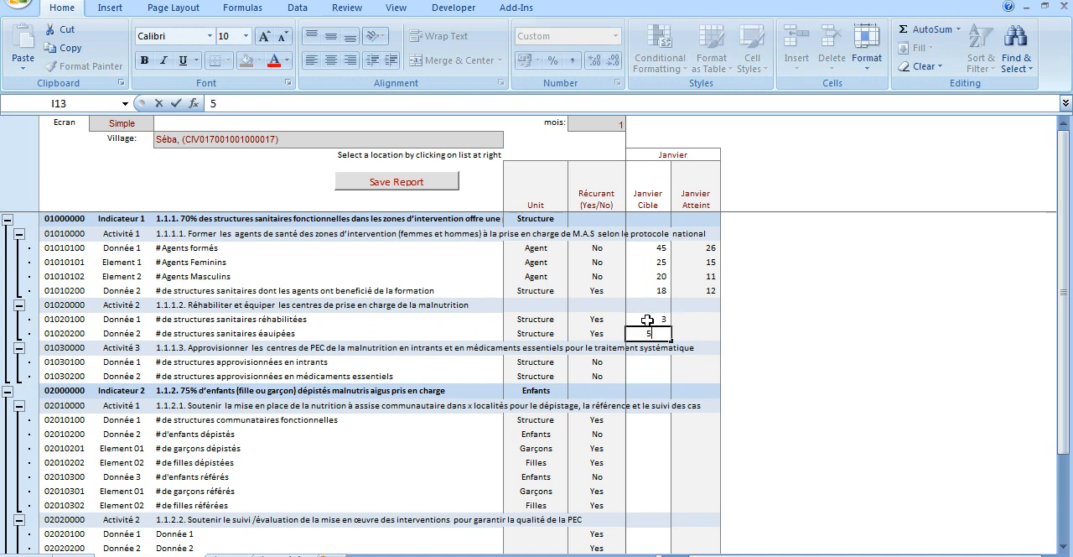
pyautogui.press('Return')
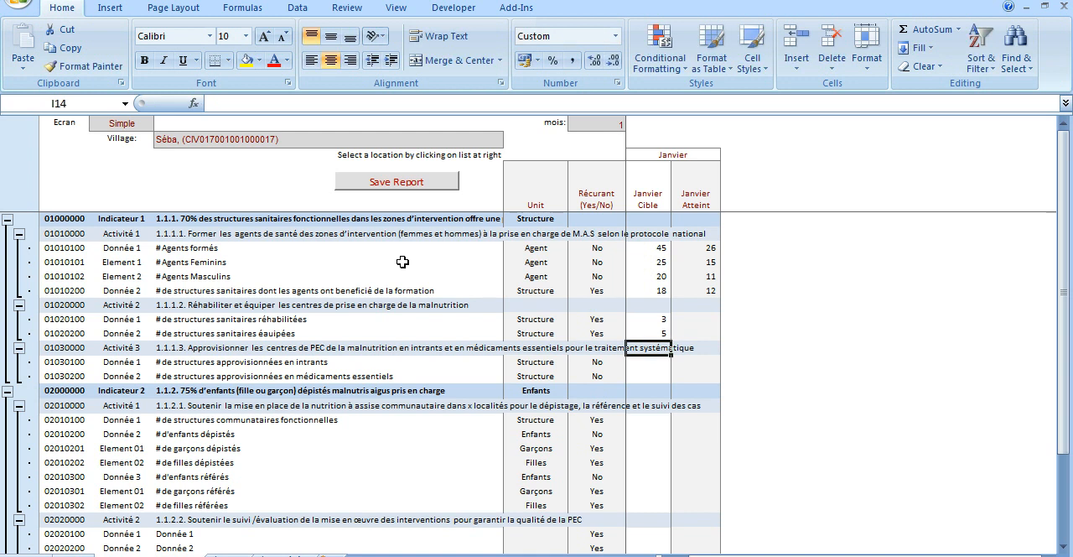
# Correct the label of Donnée 2 under activity 1.1.1.2 to "# de structures sanitaires équipées".
pyautogui.click(279, 333)
pyautogui.click(352, 103)
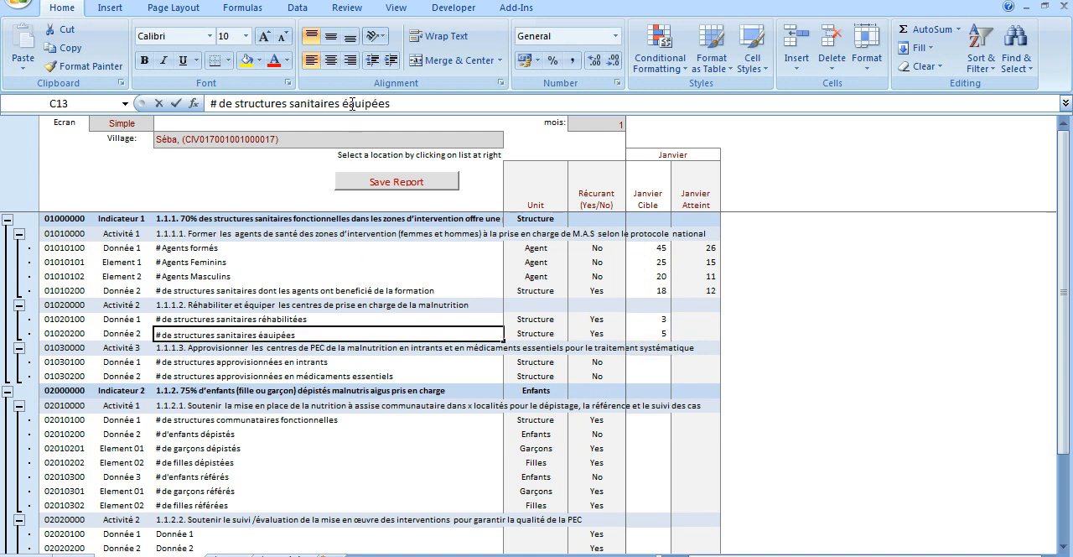
pyautogui.write('q')
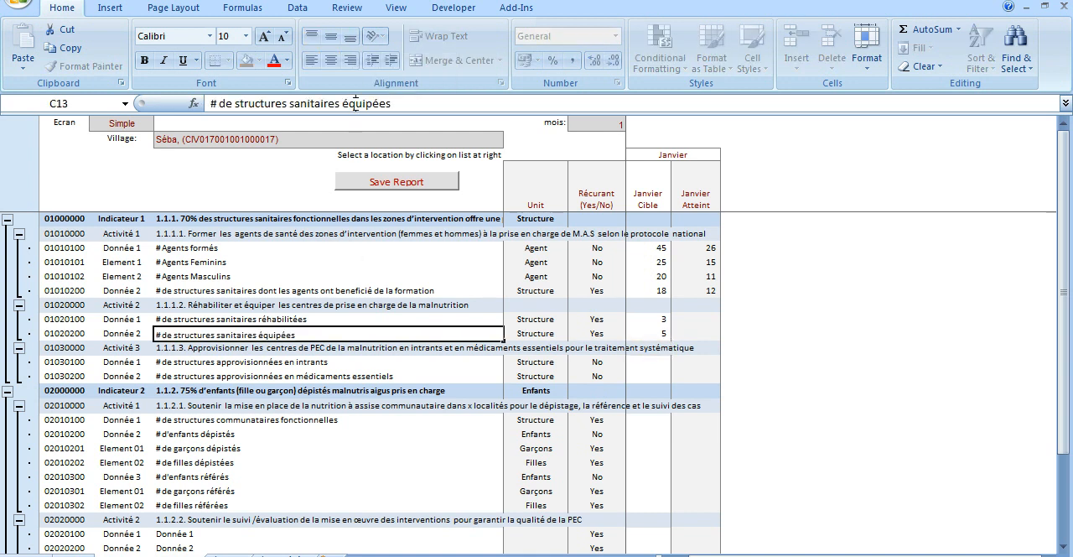
pyautogui.press('Return')
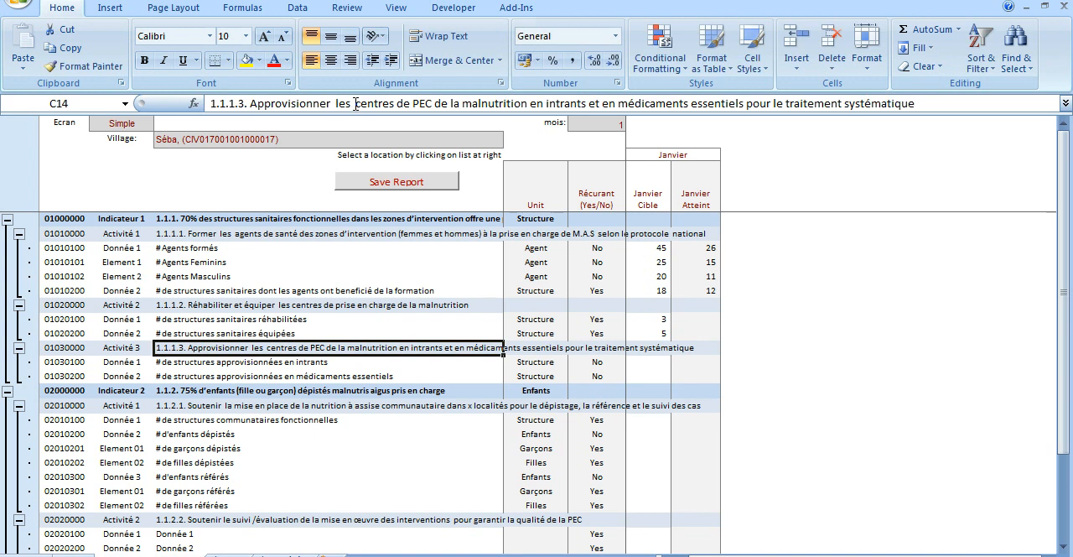
pyautogui.click(644, 333)
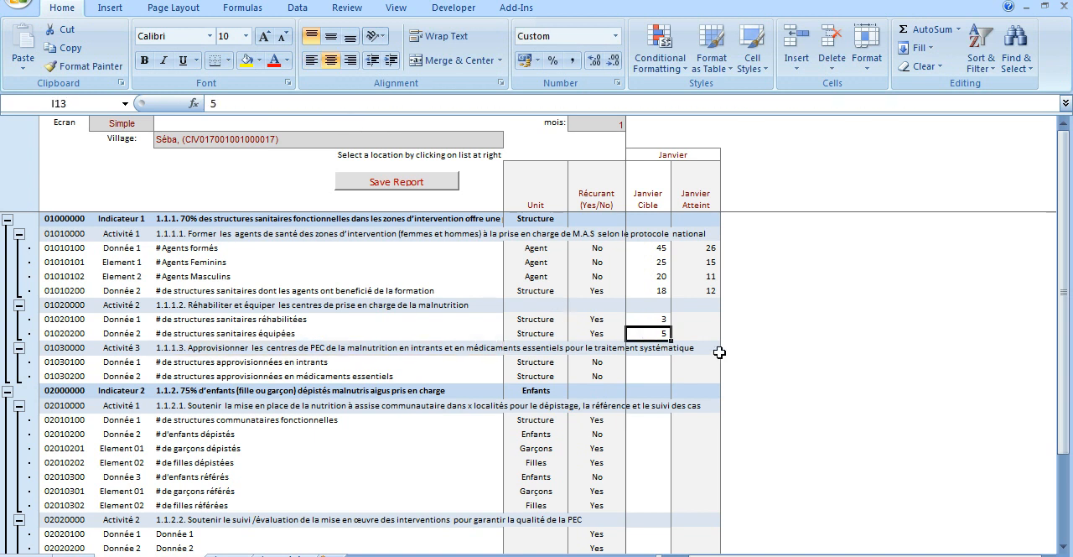
pyautogui.click(260, 335)
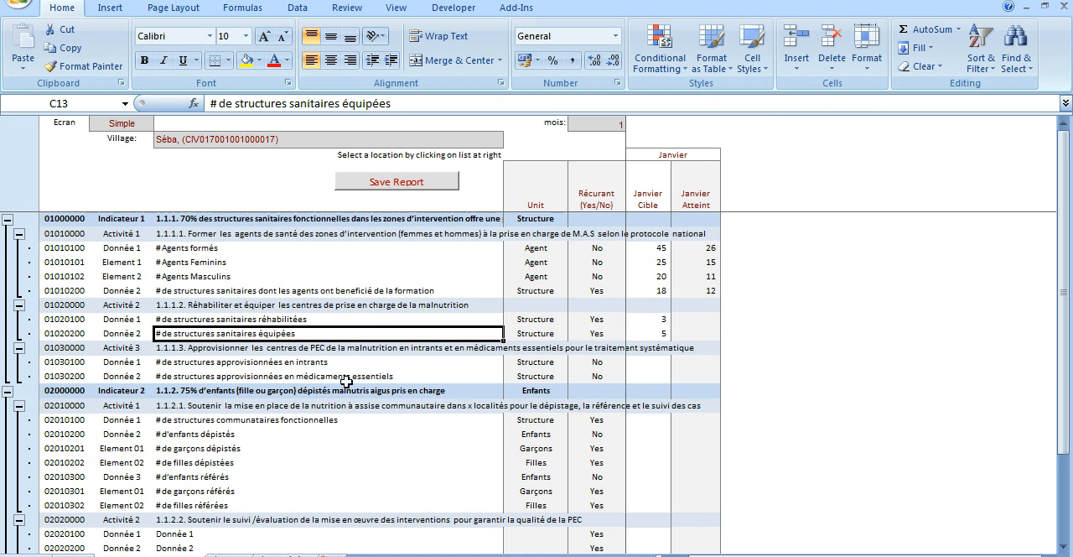
pyautogui.click(651, 319)
pyautogui.moveTo(651, 320); pyautogui.dragTo(652, 333)
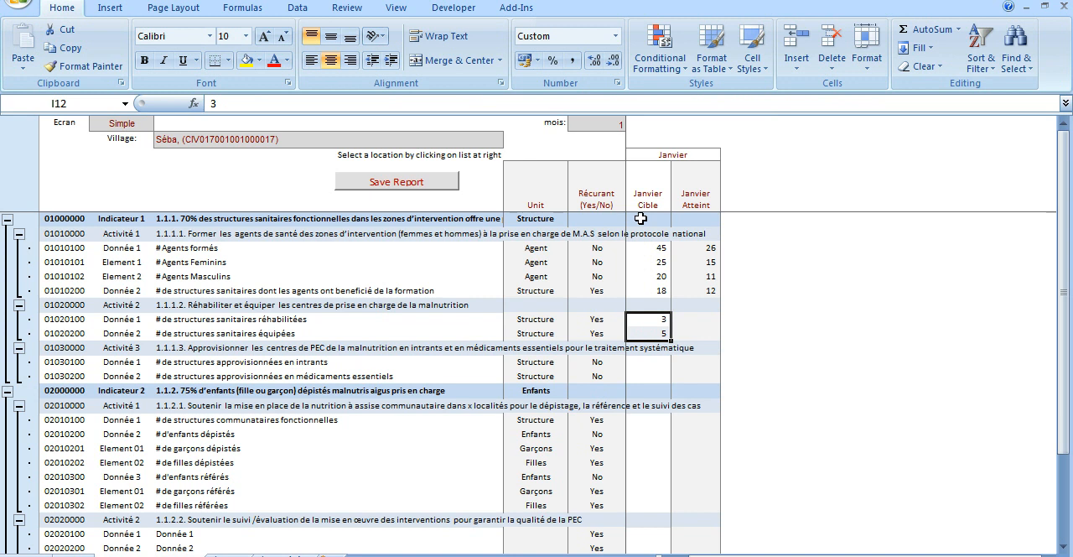
pyautogui.click(649, 319)
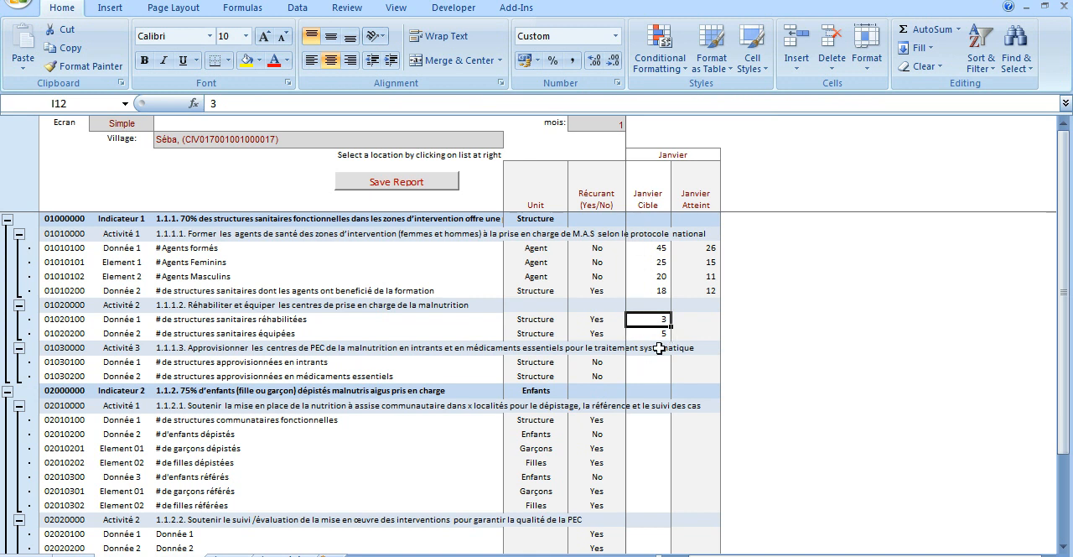
# Enter January achieved values of 2 rehabilitated and 5 equipped health structures, and save the report.
pyautogui.click(692, 319)
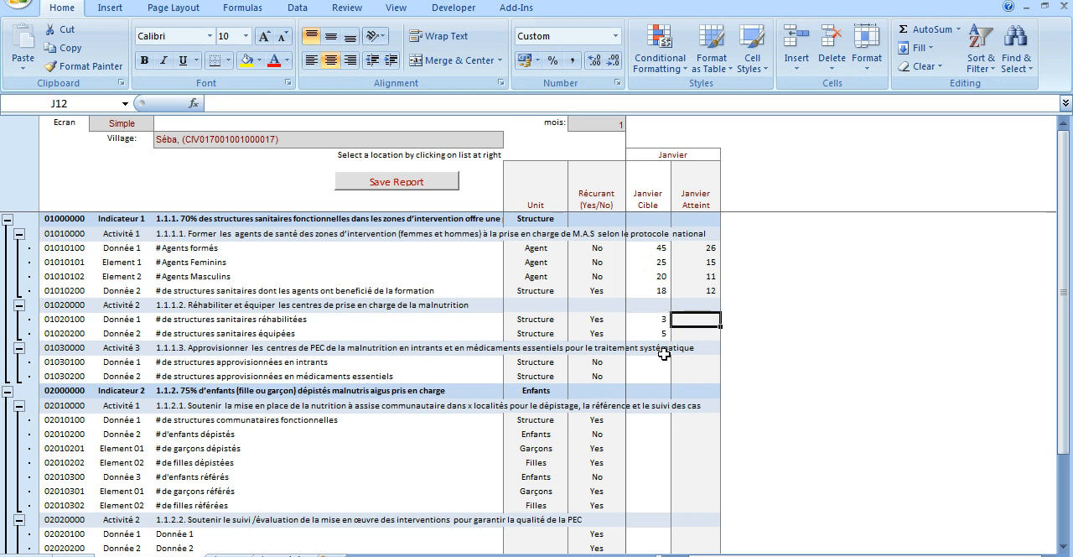
pyautogui.write('2')
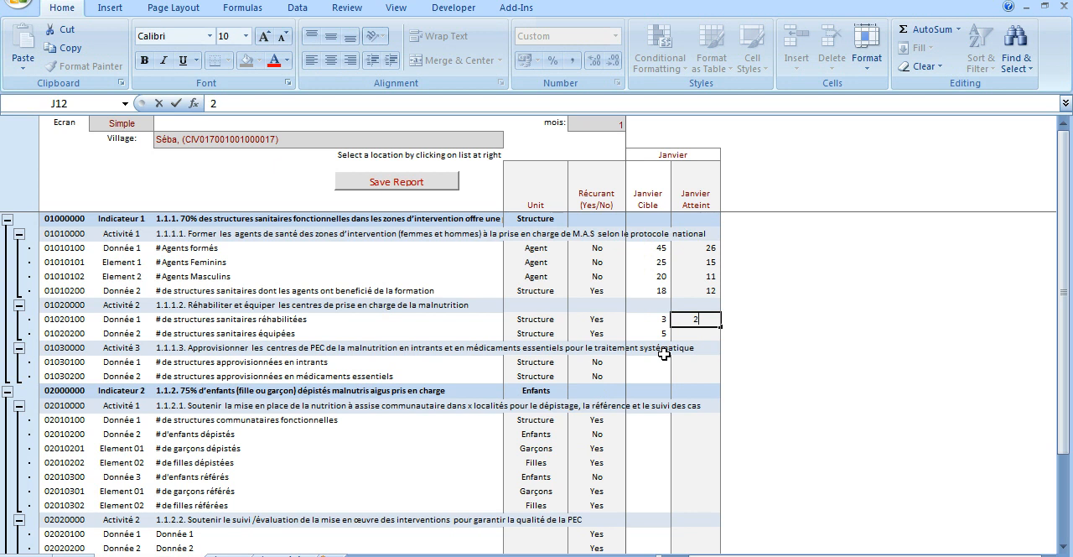
pyautogui.press('Return')
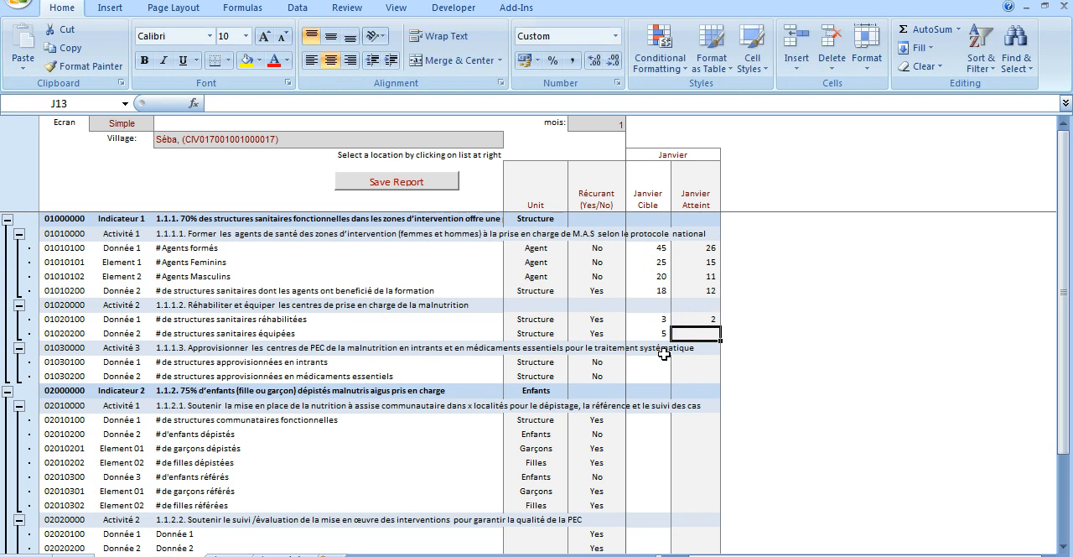
pyautogui.write('5')
pyautogui.press('Return')
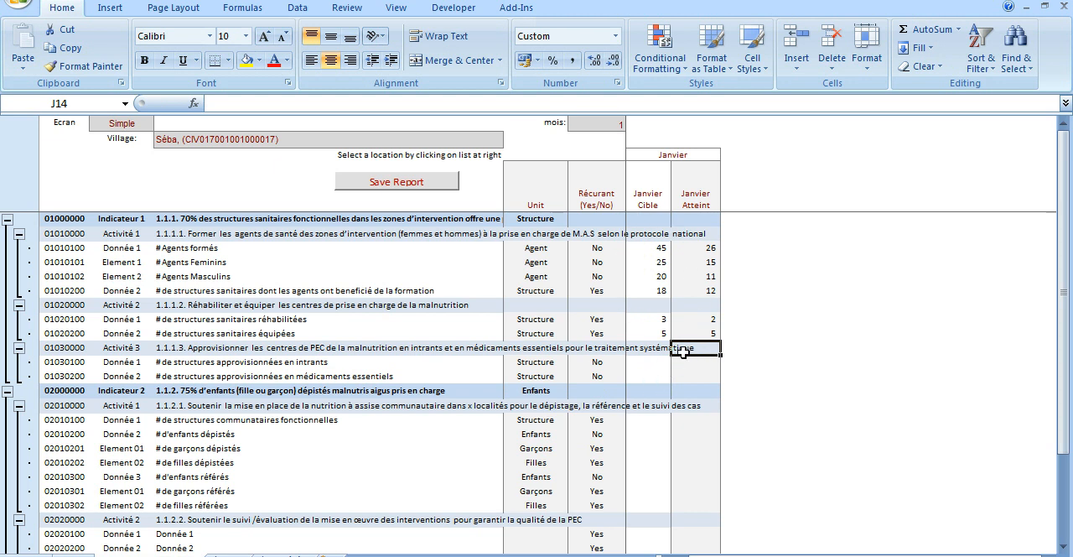
pyautogui.click(385, 188)
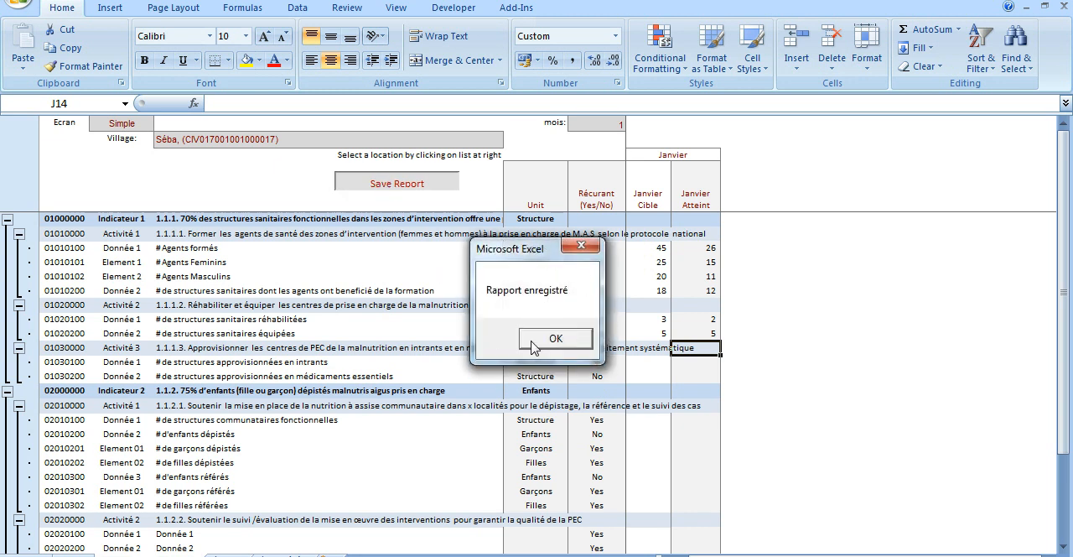
pyautogui.click(551, 344)
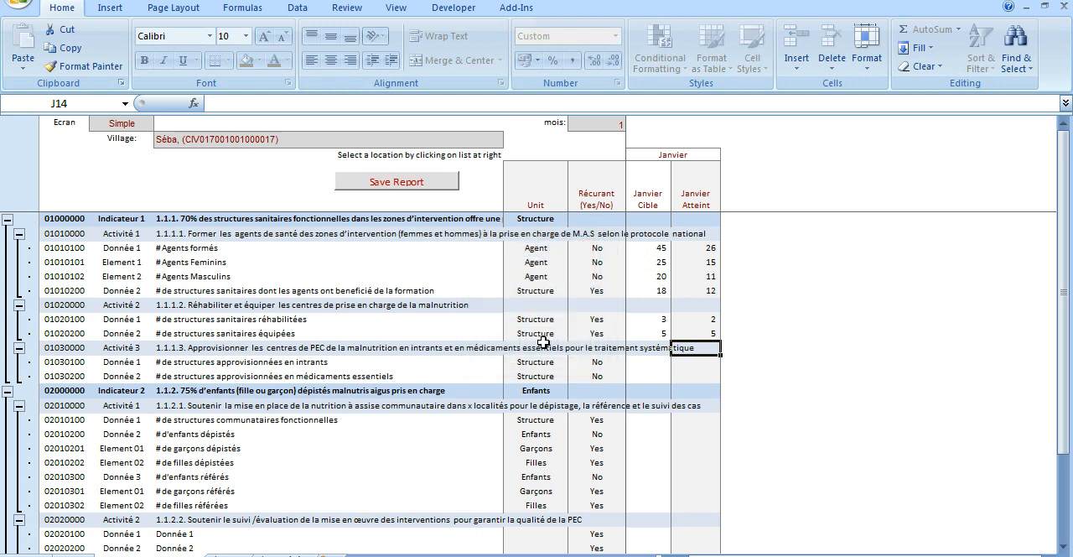
# Switch the report's village to Bangolo and dismiss the messages about its data.
pyautogui.click(413, 137)
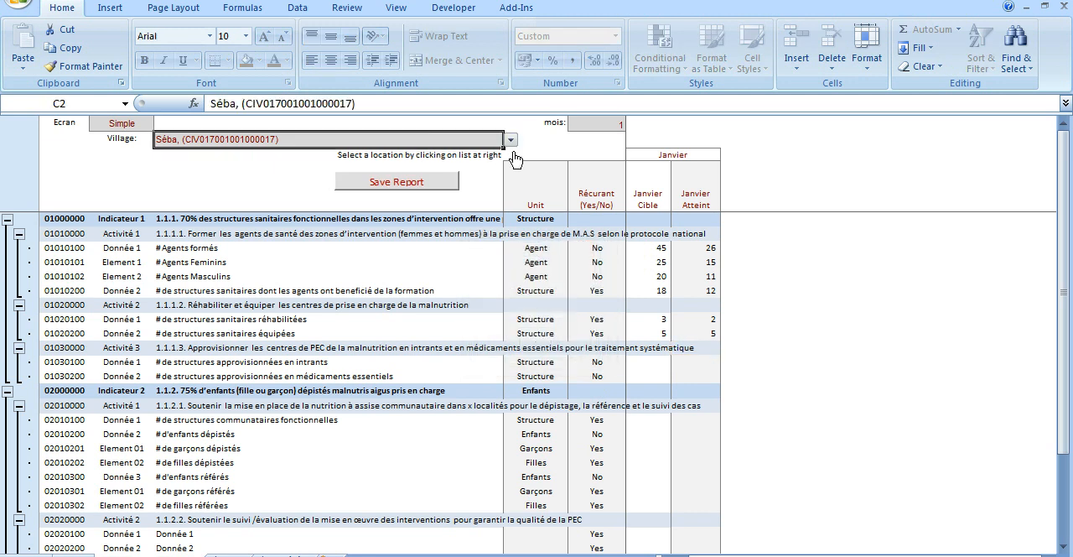
pyautogui.click(511, 141)
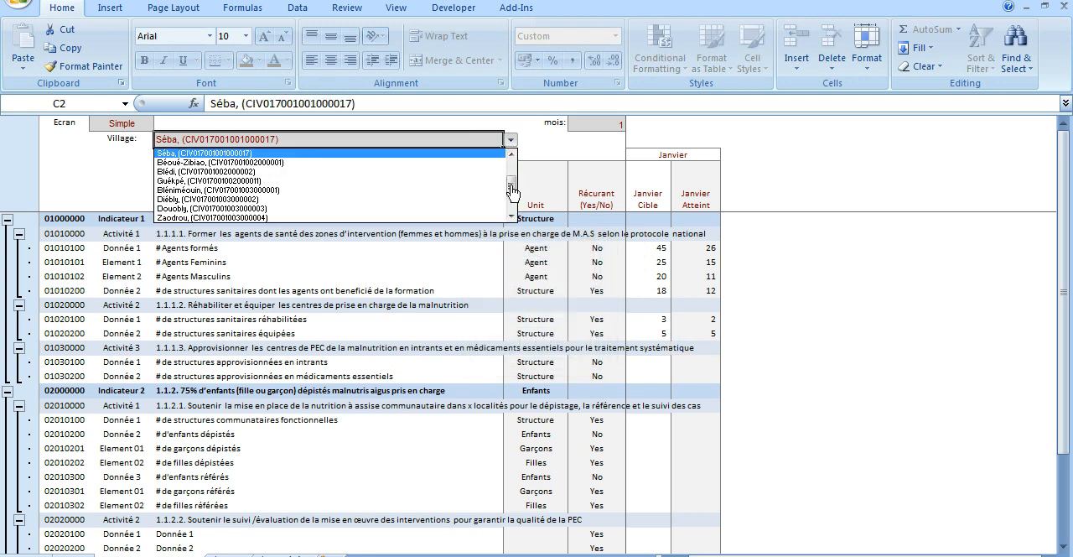
pyautogui.moveTo(510, 189); pyautogui.dragTo(511, 167)
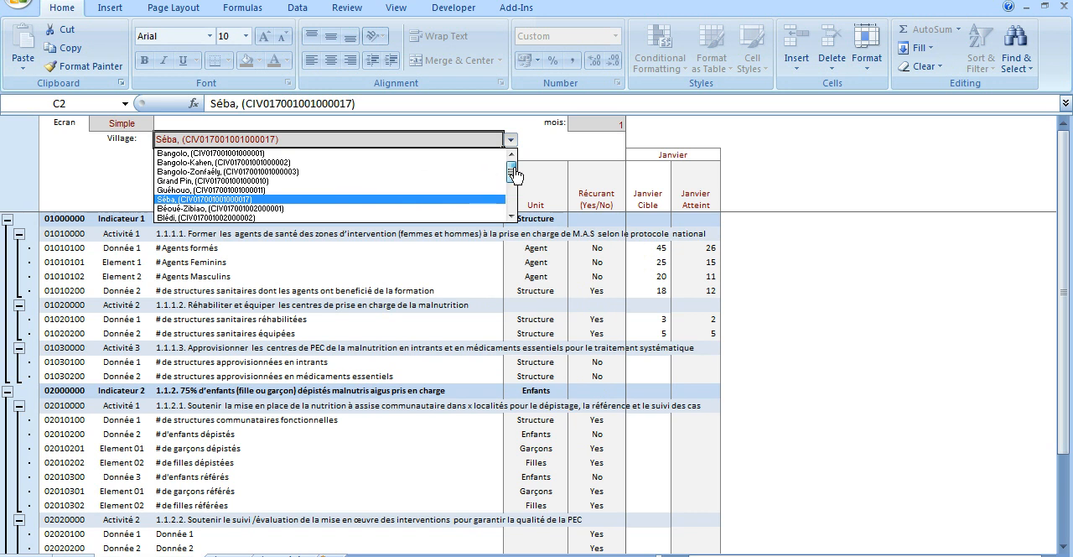
pyautogui.click(406, 154)
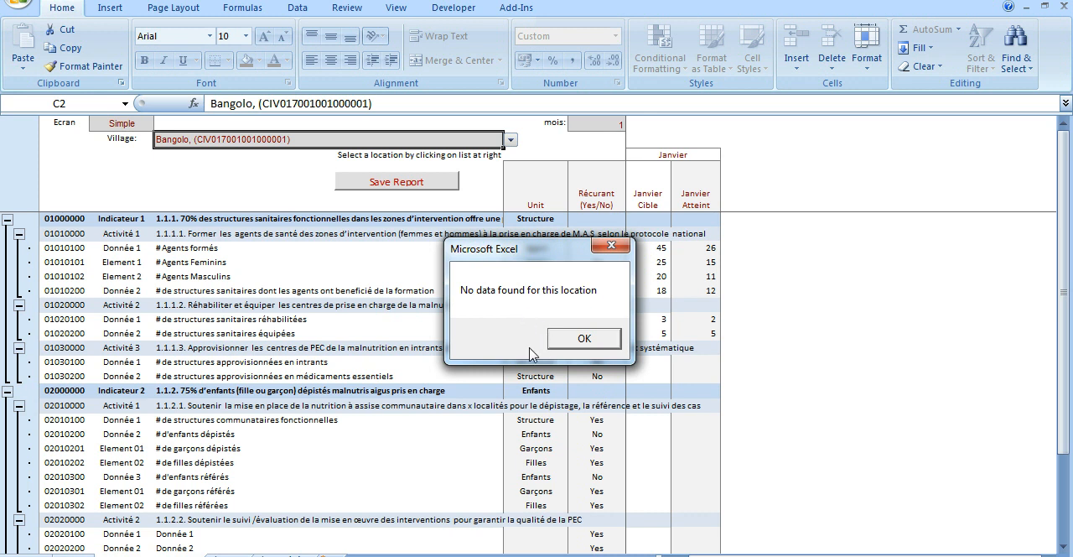
pyautogui.click(585, 339)
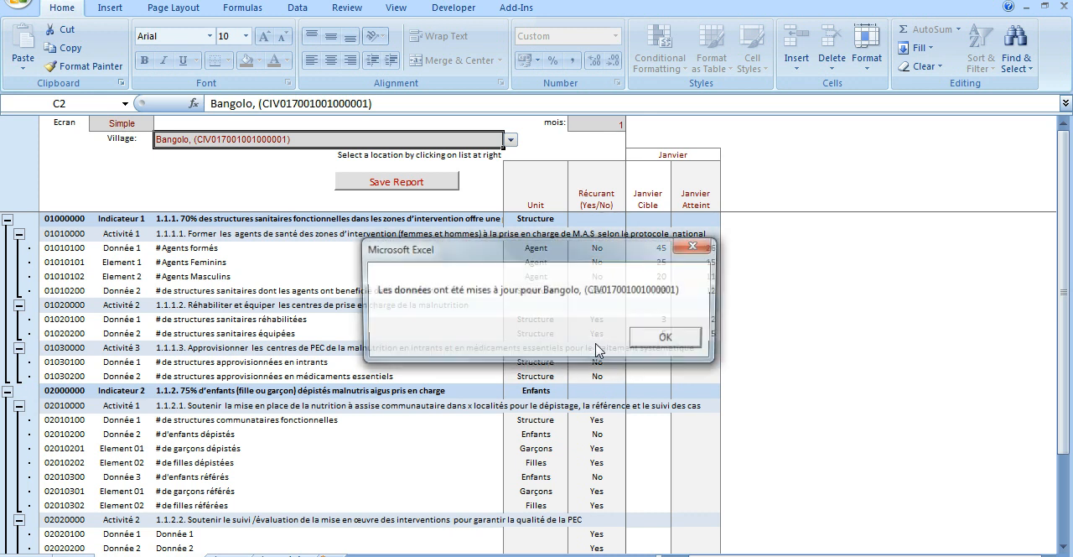
pyautogui.click(666, 340)
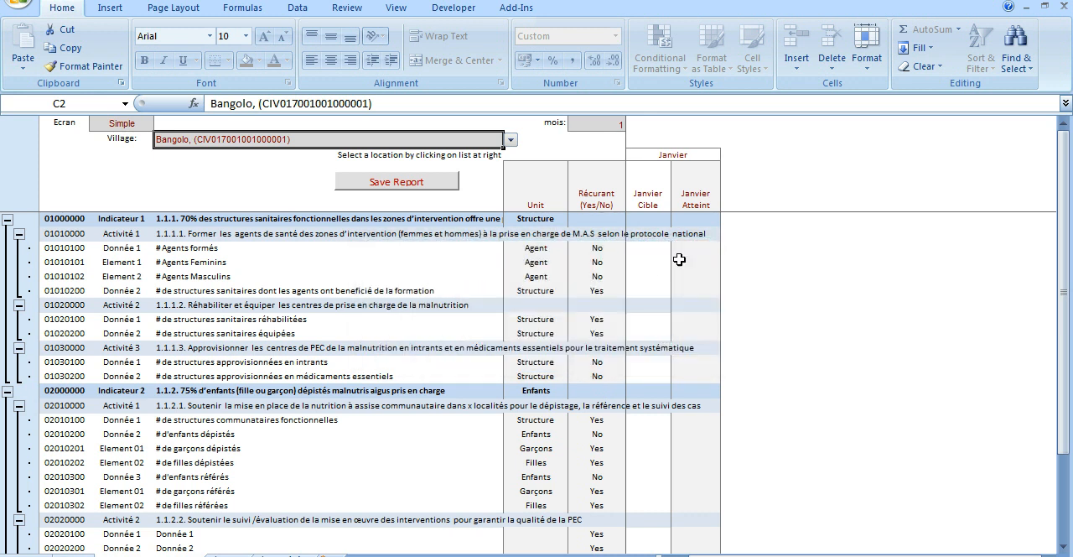
# For Activité 1 (1.1.2.1) under Indicateur 2, enter a January target of 10 and achieved value of 8 for functional community structures.
pyautogui.click(636, 249)
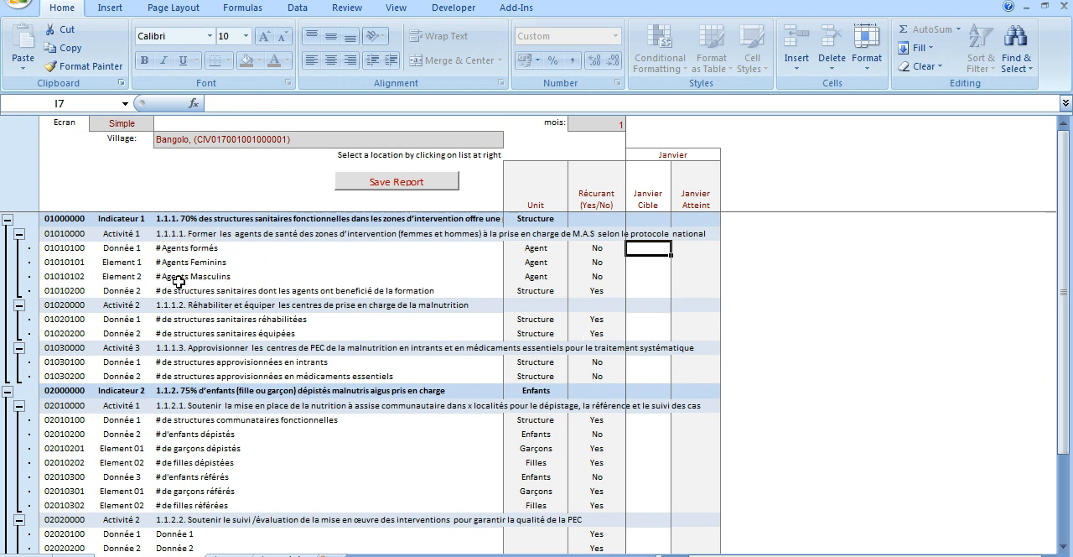
pyautogui.click(186, 407)
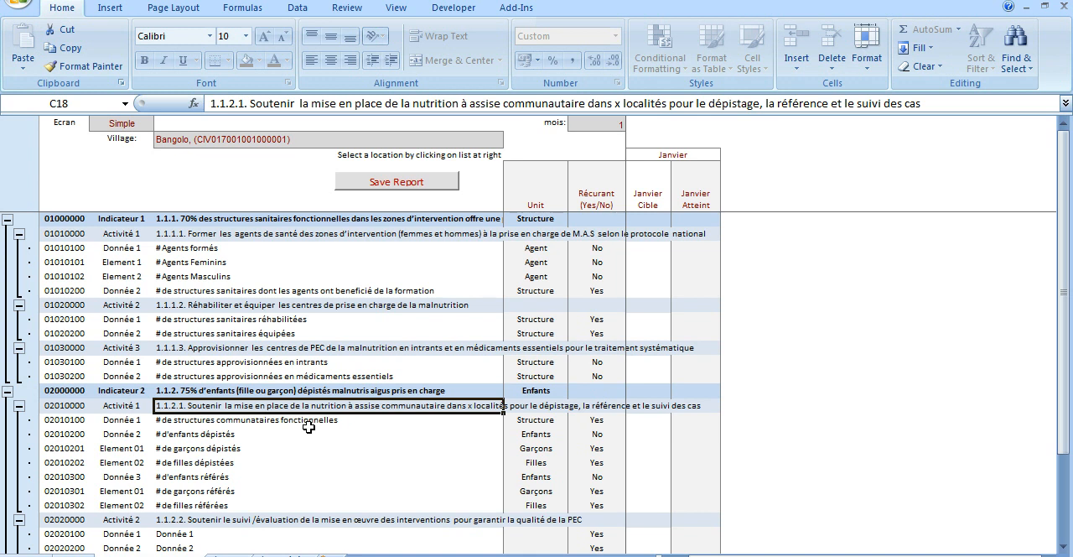
pyautogui.click(643, 420)
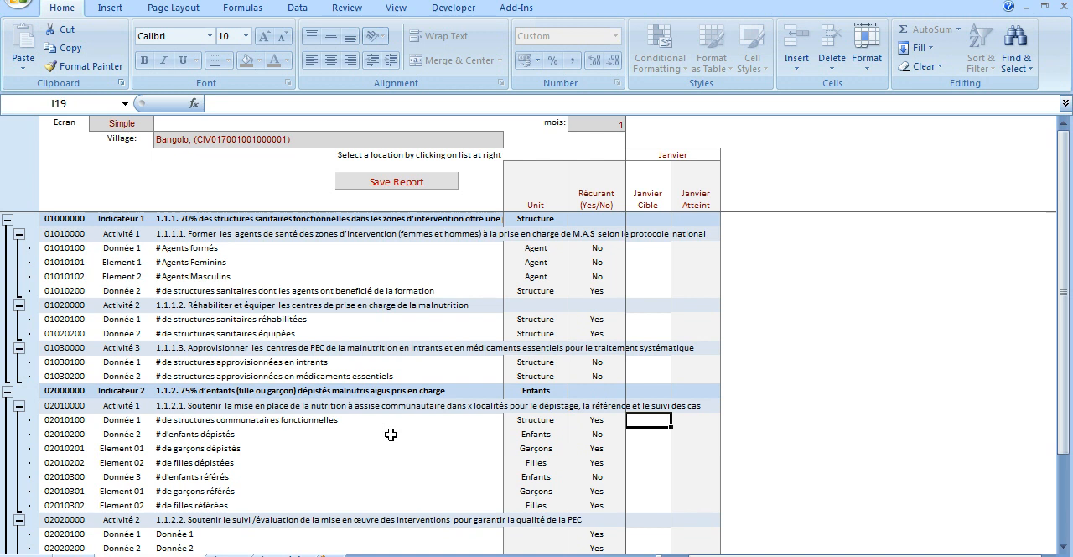
pyautogui.write('10')
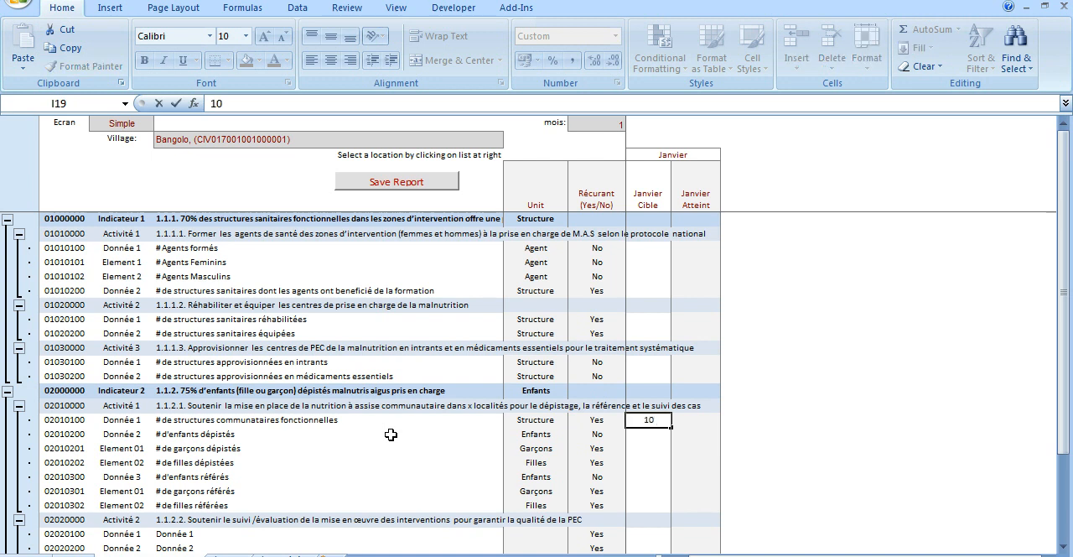
pyautogui.press('Return')
pyautogui.press('Up')
pyautogui.press('Right')
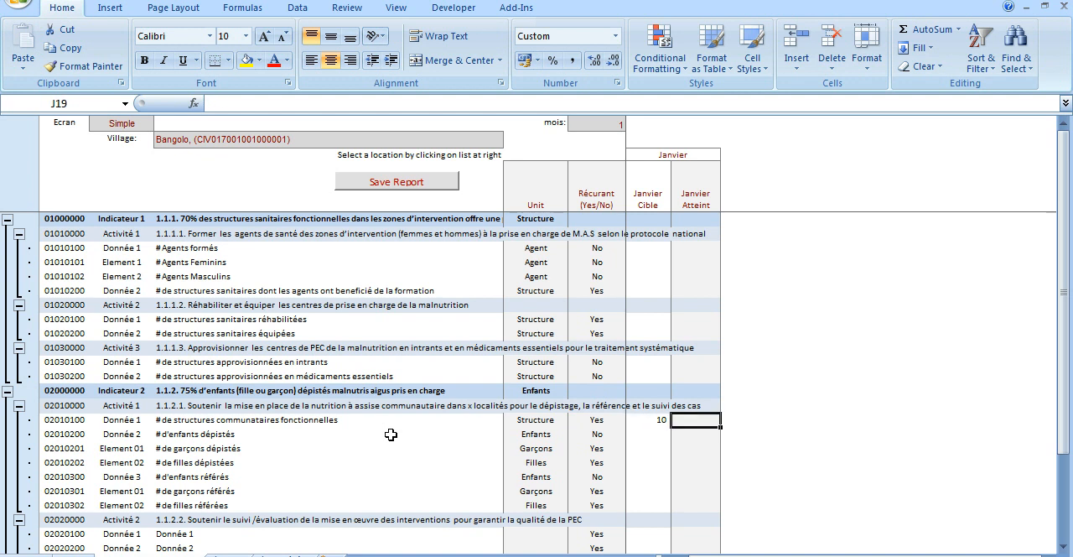
pyautogui.write('8')
pyautogui.press('Return')
pyautogui.press('Left')
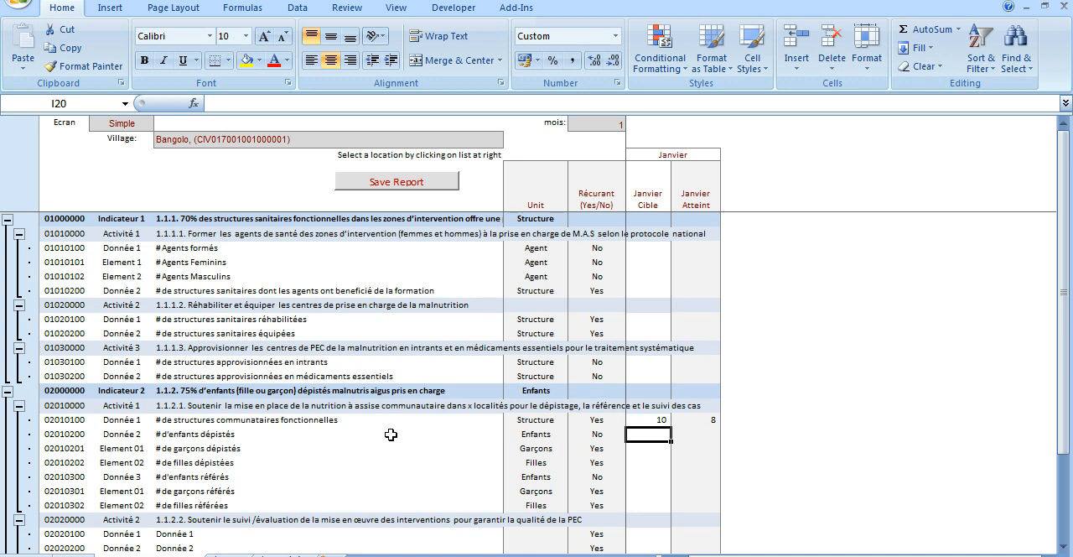
# Enter a January target of 50 and an achieved value of 45 for "# d'enfants dépistés".
pyautogui.write('50')
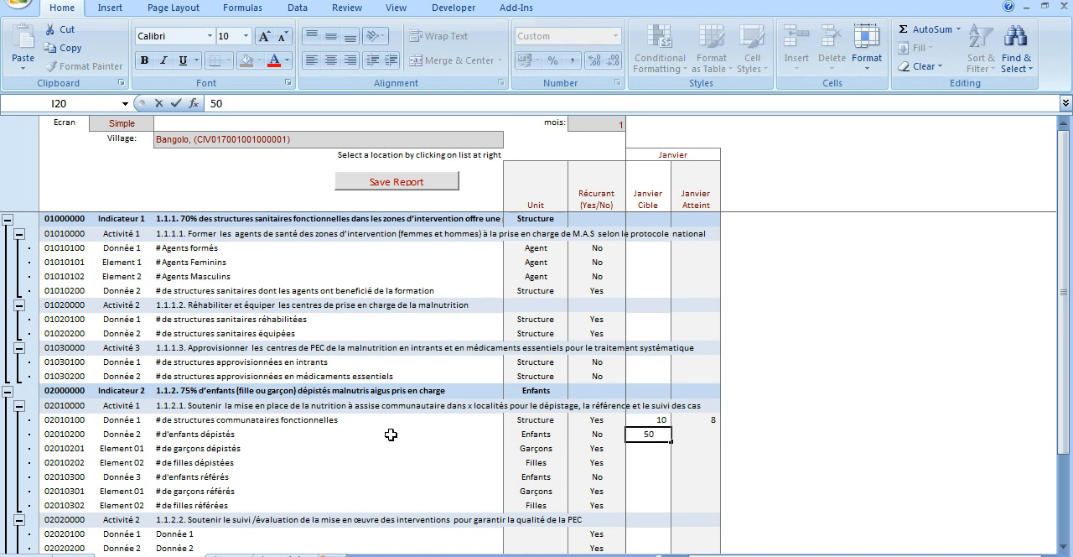
pyautogui.press('capslock')
pyautogui.press('Tab')
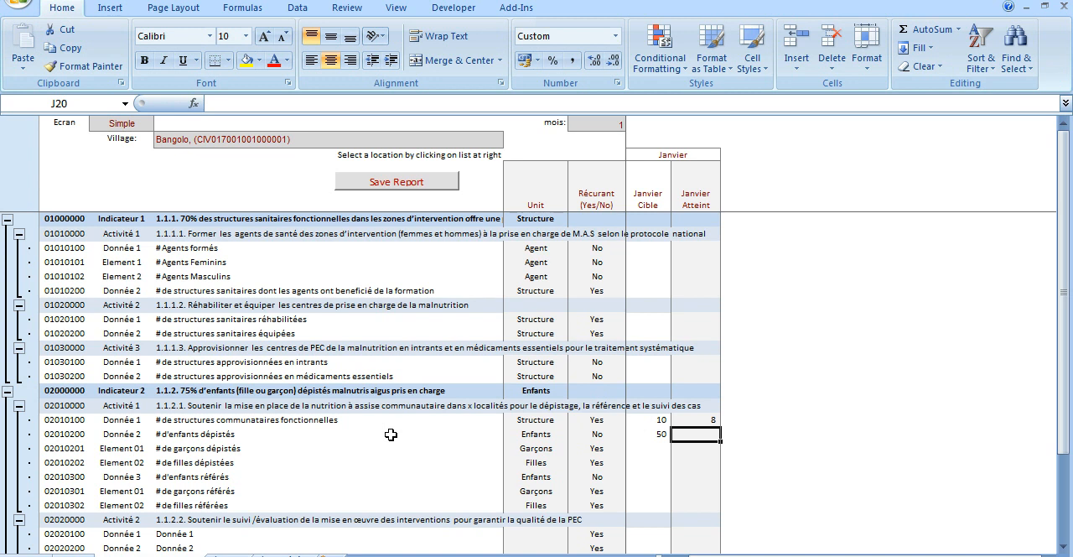
pyautogui.write('45')
pyautogui.press('Return')
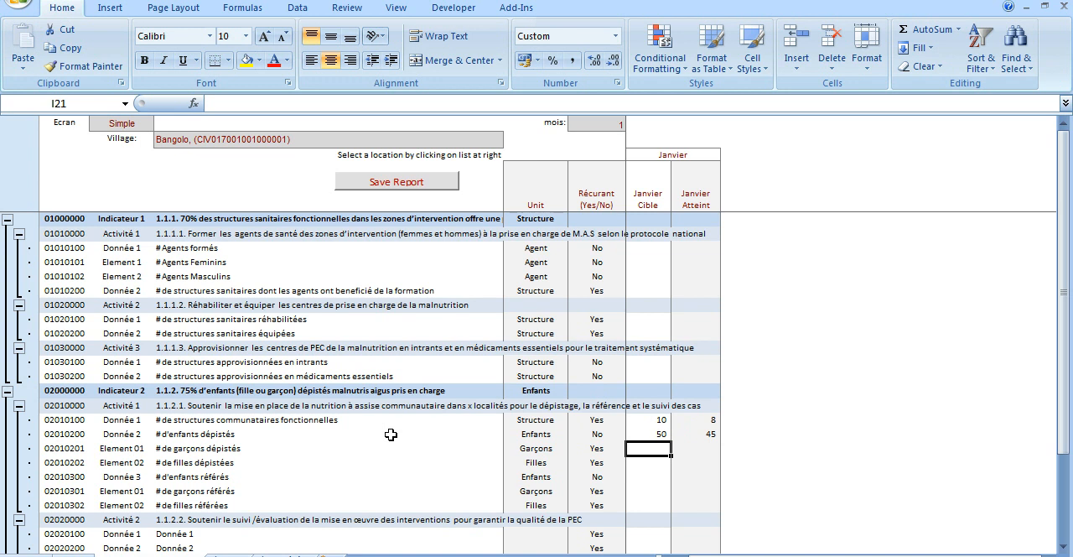
# Enter January target and achieved values of 30 and 30 for boys screened, and 20 and 15 for girls screened.
pyautogui.write('30')
pyautogui.press('Tab')
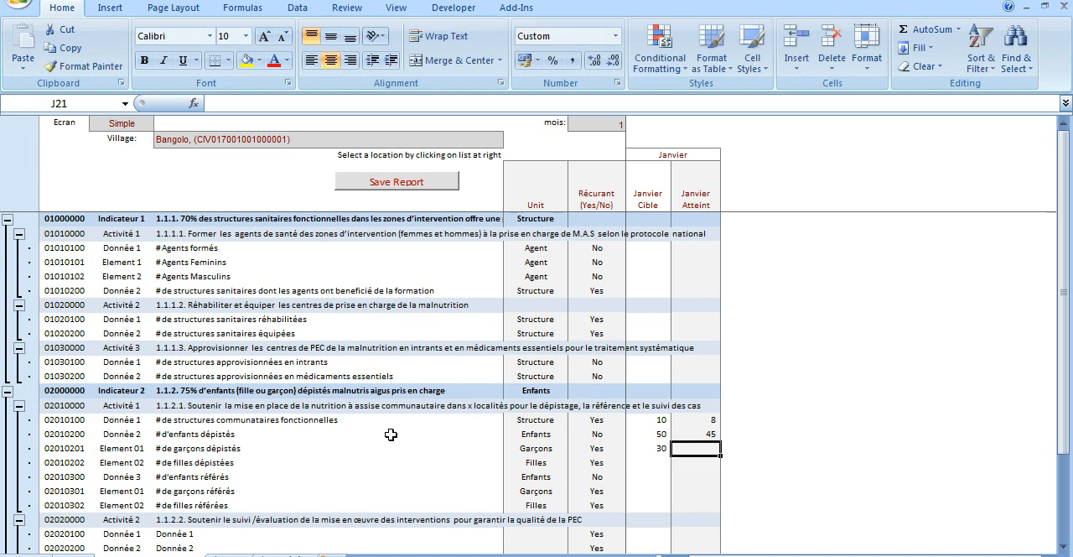
pyautogui.write('30')
pyautogui.press('Return')
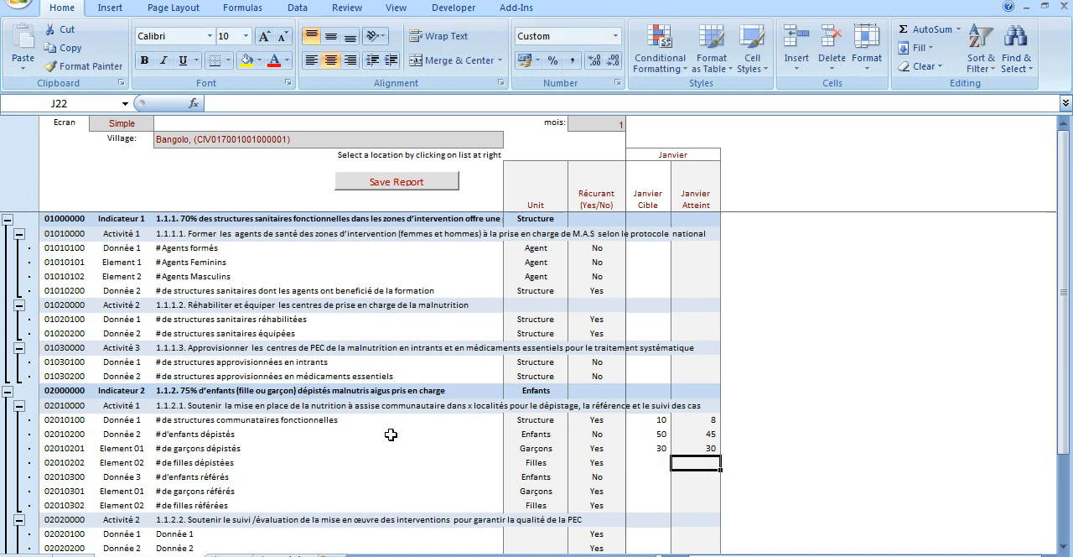
pyautogui.write('20')
pyautogui.press('Tab')
pyautogui.write('1')
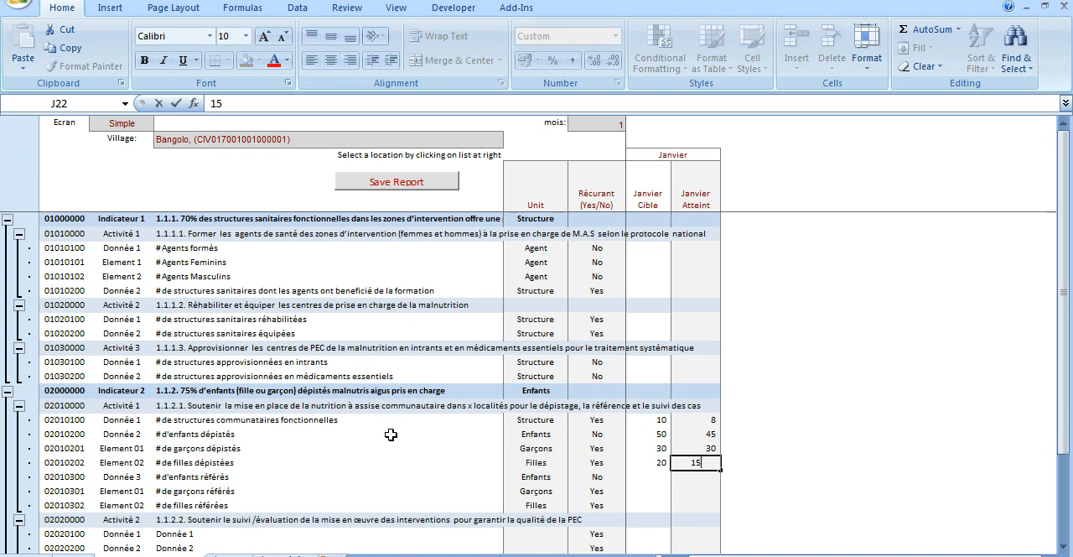
pyautogui.write('5')
pyautogui.press('Return')
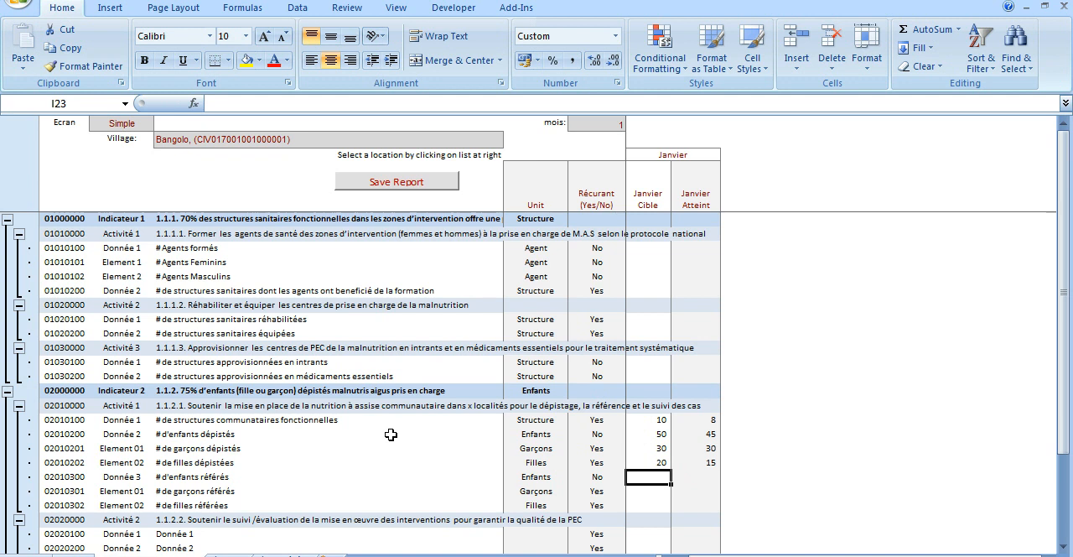
# Enter a January target of 25 and an achieved value of 23 for "# d'enfants référés".
pyautogui.write('2')
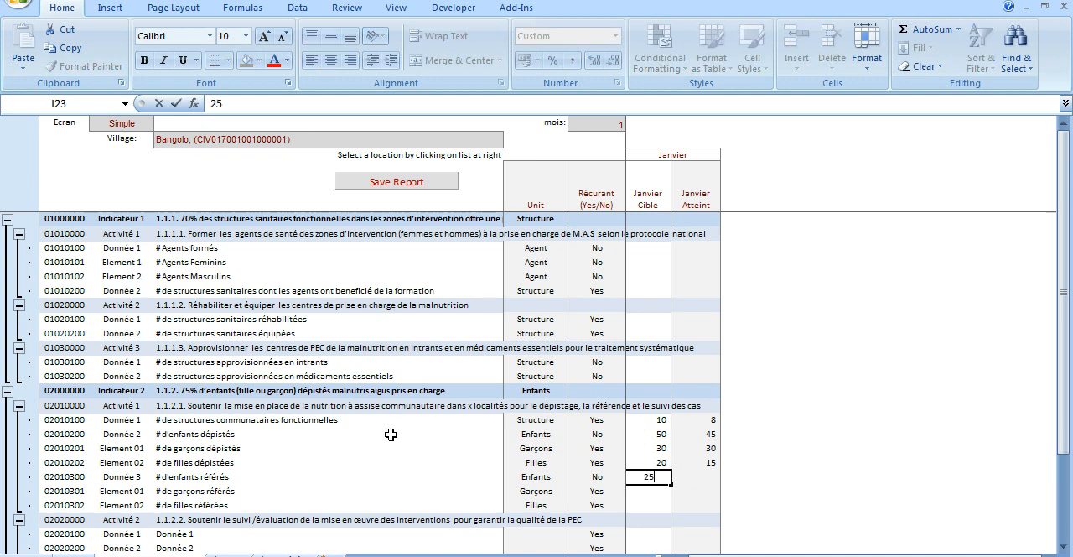
pyautogui.write('5')
pyautogui.press('Return')
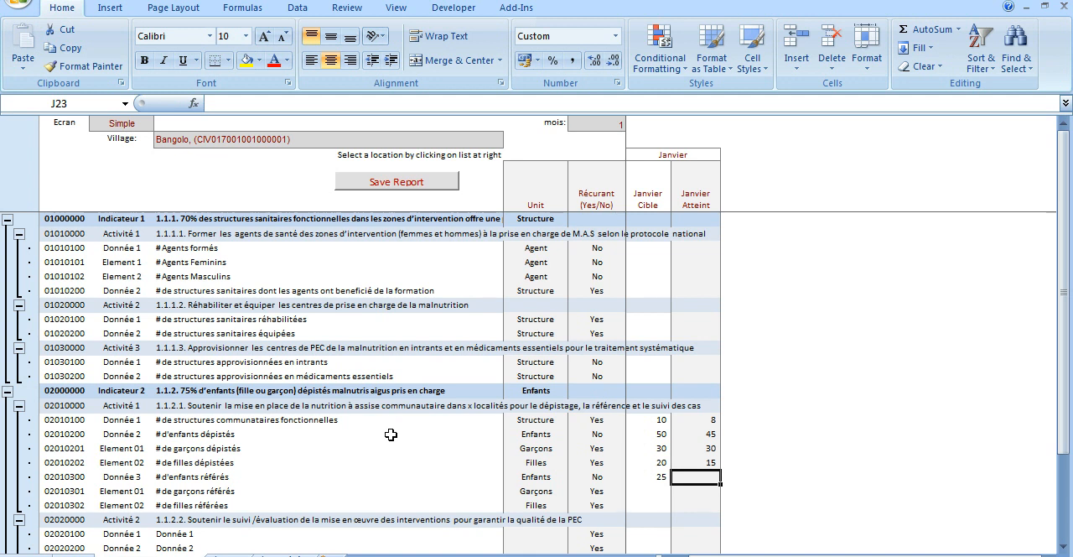
pyautogui.write('23')
pyautogui.press('Return')
pyautogui.press('Left')
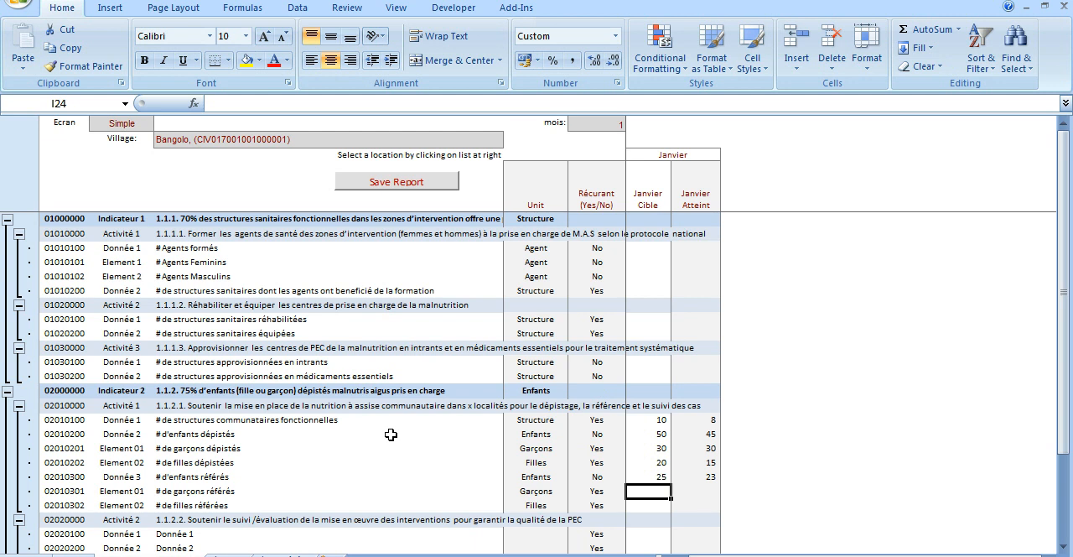
# Enter January targets of 15 for boys referred and 10 for girls referred.
pyautogui.write('15')
pyautogui.press('Return')
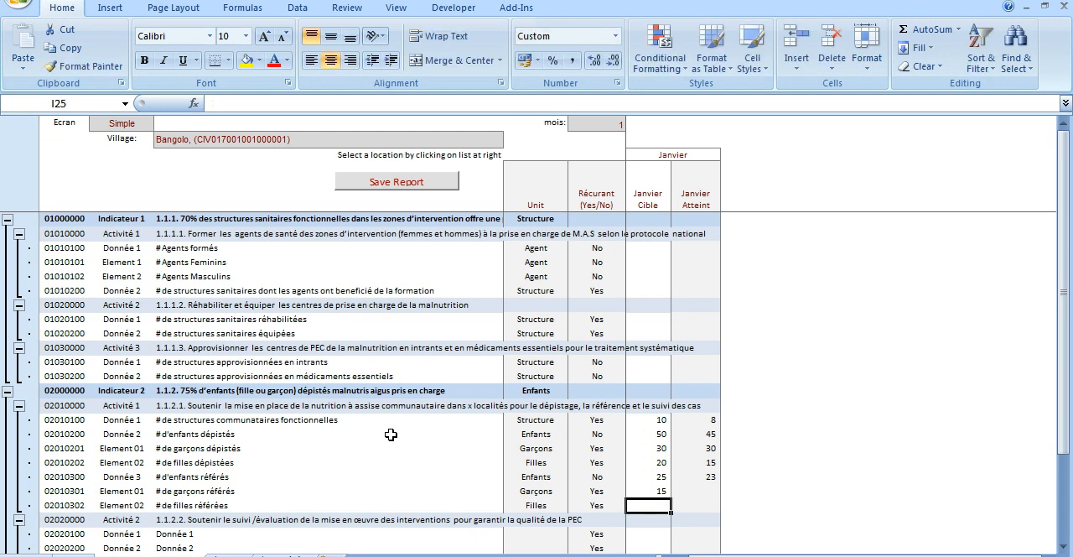
pyautogui.write('14')
pyautogui.press('Tab')
pyautogui.press('Up')
pyautogui.press('Left')
pyautogui.press('Down')
pyautogui.write('10')
pyautogui.press('Tab')
pyautogui.press('Up')
pyautogui.press('Up')
pyautogui.press('Down')
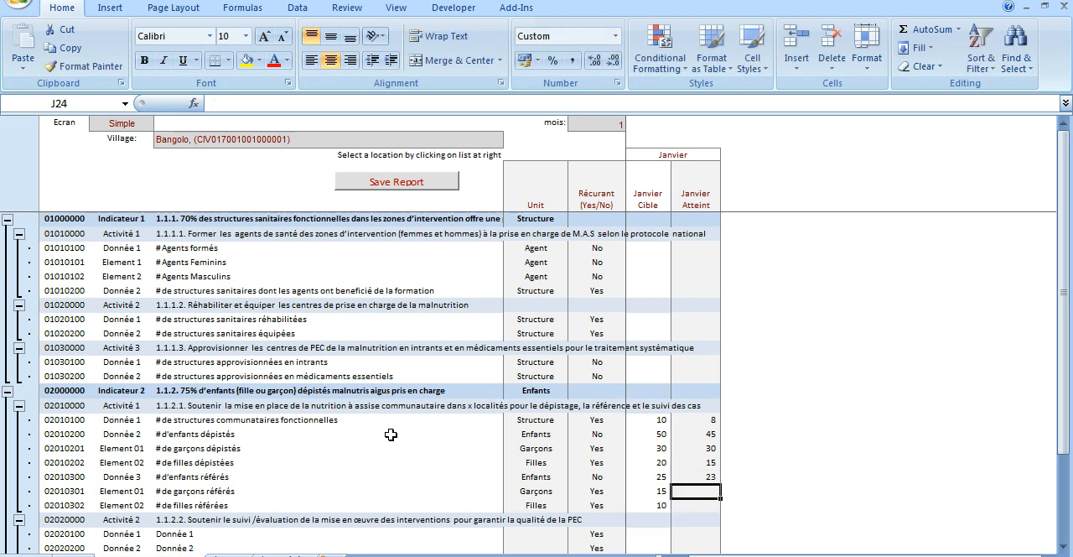
# Enter January achieved values of 13 for boys referred and 10 for girls referred.
pyautogui.write('13')
pyautogui.press('Return')
pyautogui.press('Up')
pyautogui.write('13')
pyautogui.press('Down')
pyautogui.write('10')
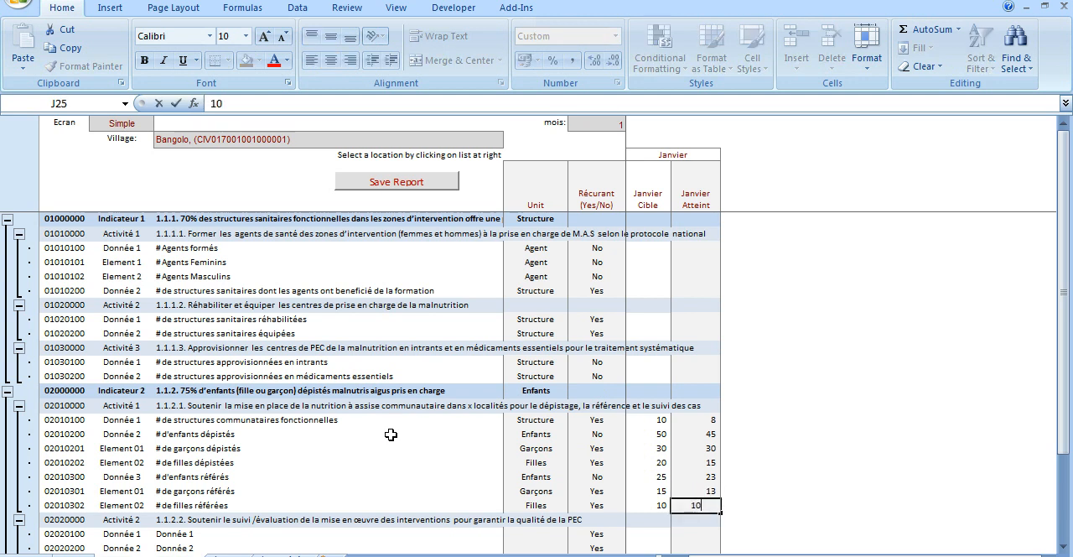
pyautogui.press('Return')
pyautogui.press('Up')
pyautogui.press('Up')
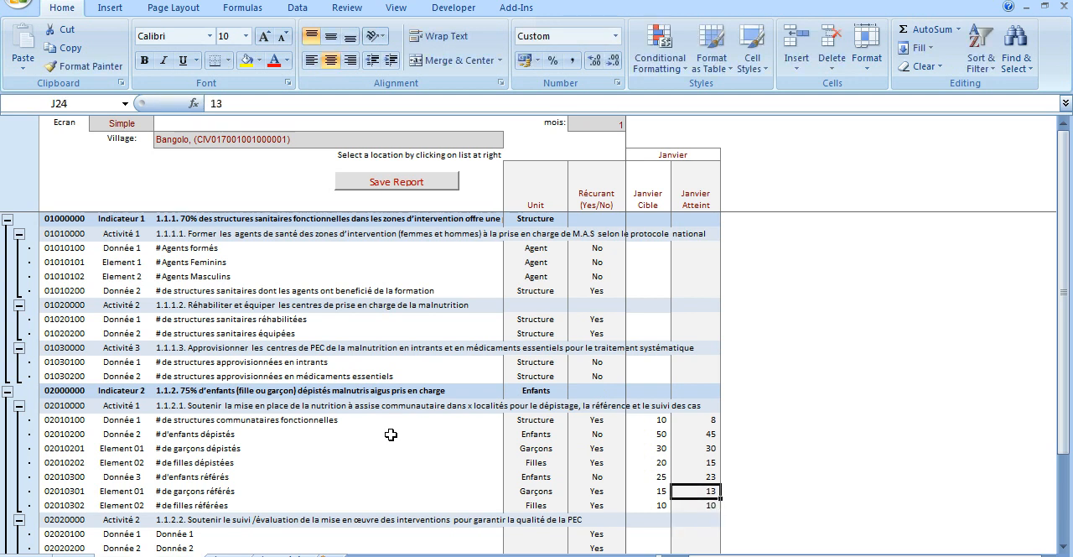
pyautogui.click(648, 421)
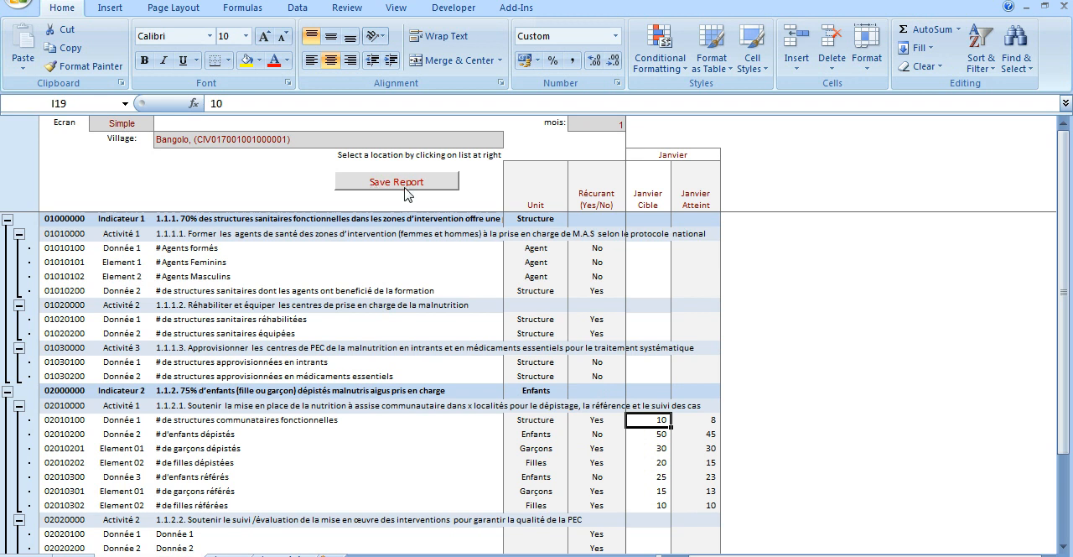
# Switch the village to Grand Pin, saving the unsaved Bangolo report and dismissing the messages.
pyautogui.click(336, 142)
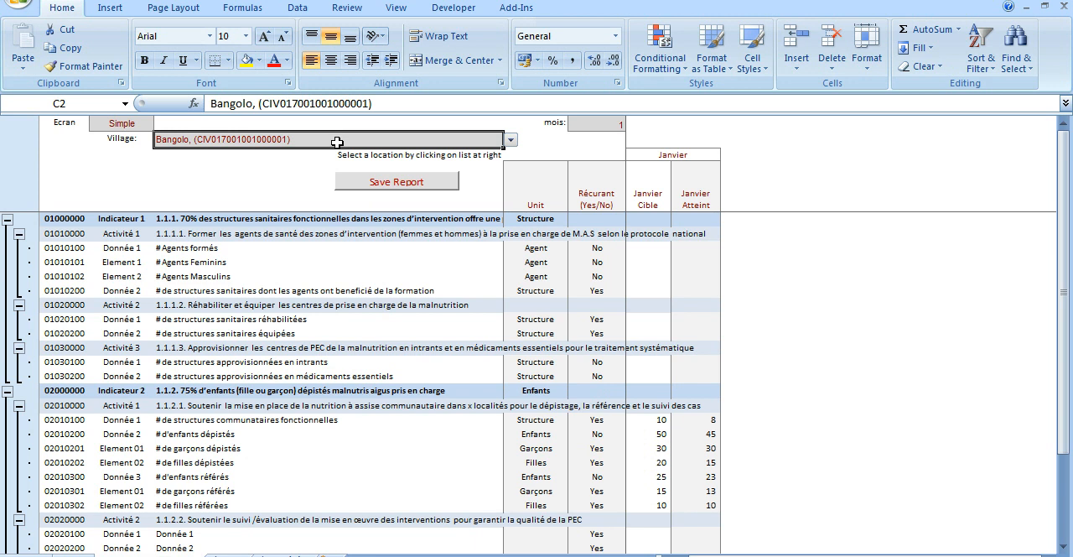
pyautogui.click(510, 142)
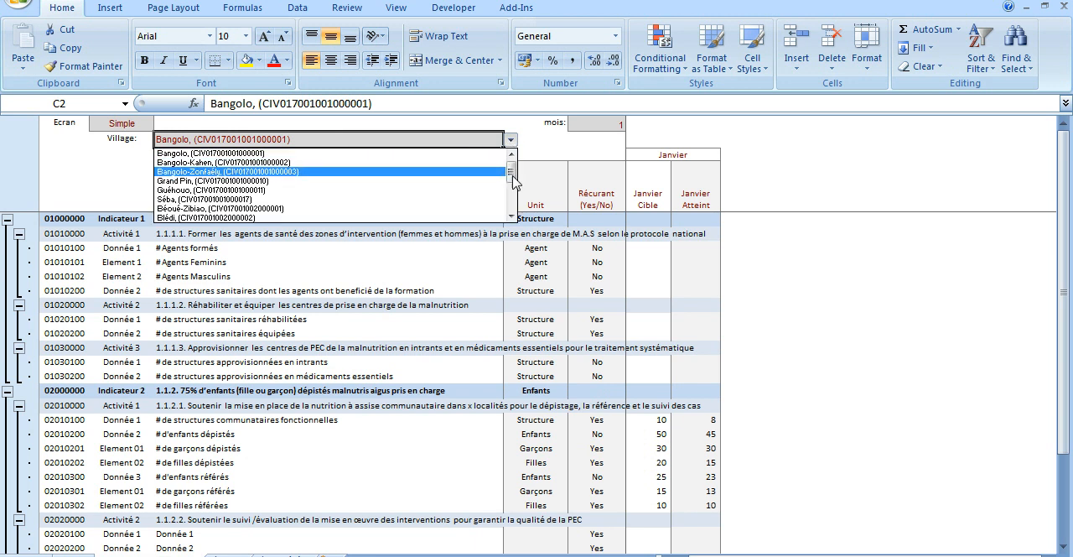
pyautogui.click(407, 180)
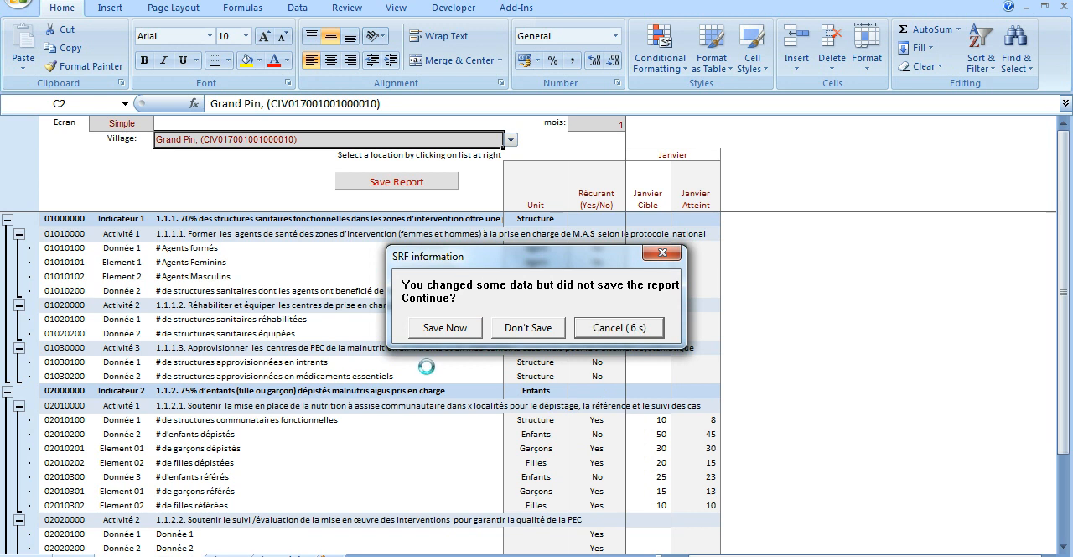
pyautogui.click(445, 328)
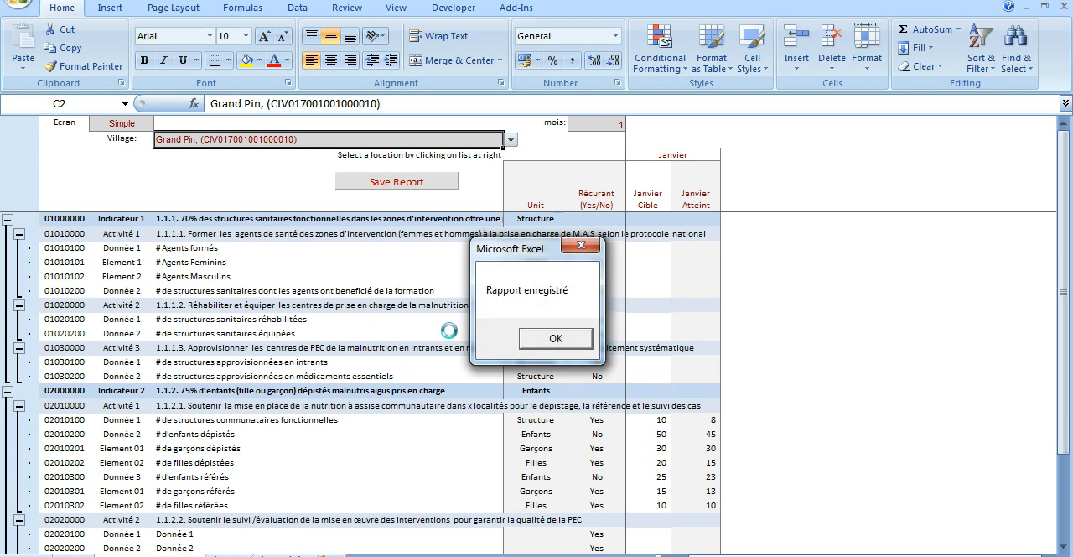
pyautogui.click(556, 339)
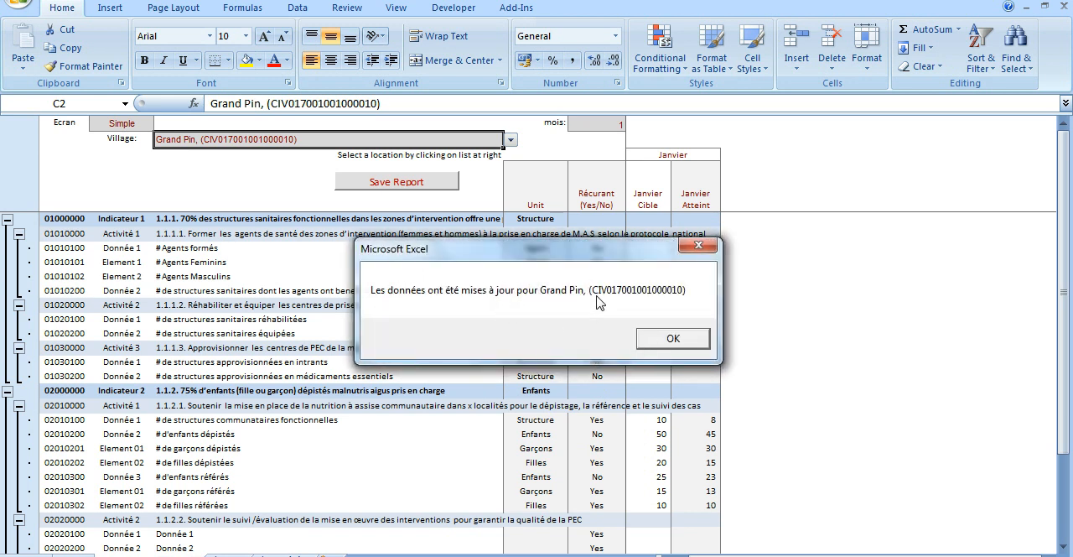
pyautogui.click(675, 338)
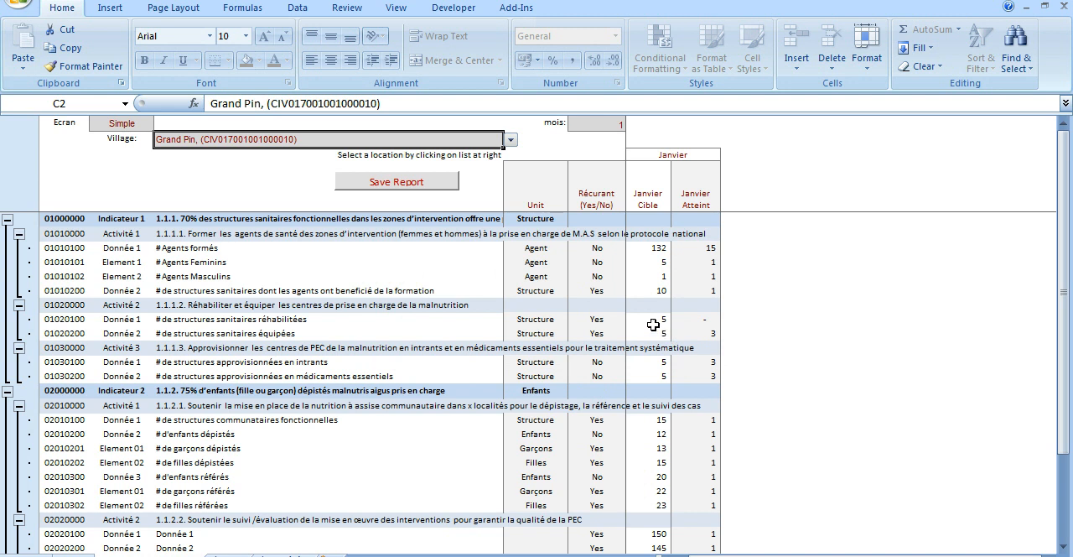
# Look over Grand Pin's January data and change the report month to 2.
pyautogui.scroll(-1, 654, 344)
pyautogui.scroll(1, 663, 364)
pyautogui.click(601, 124)
pyautogui.click(633, 123)
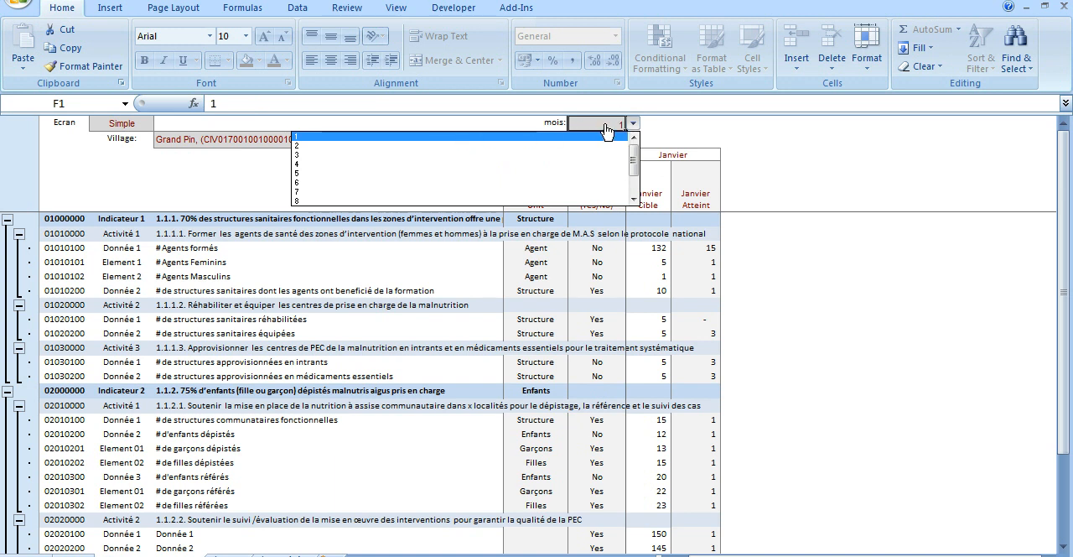
pyautogui.click(369, 146)
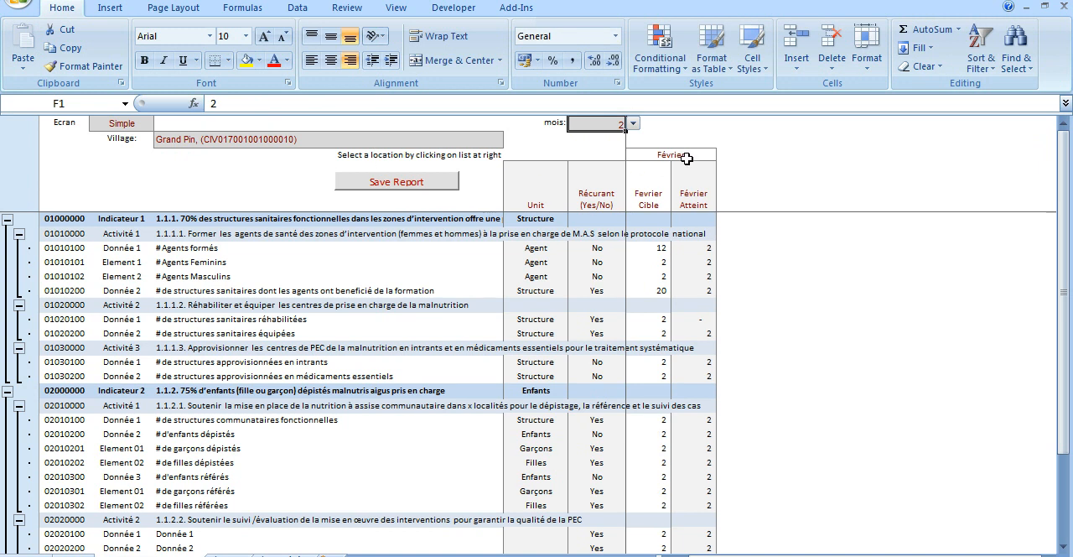
# Set the report month to 3 and switch the Ecran display mode to Normal.
pyautogui.click(633, 123)
pyautogui.click(575, 158)
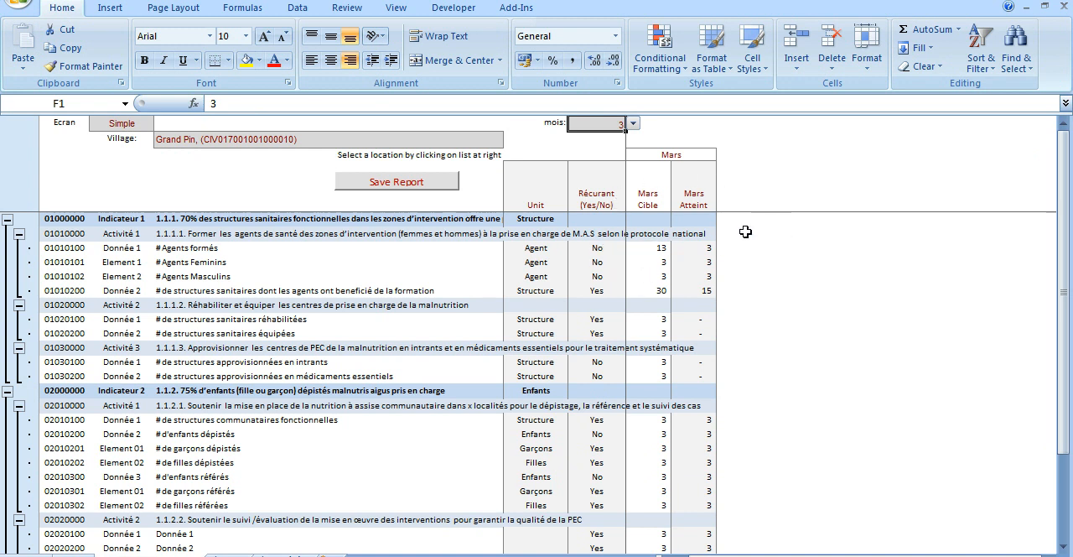
pyautogui.click(120, 123)
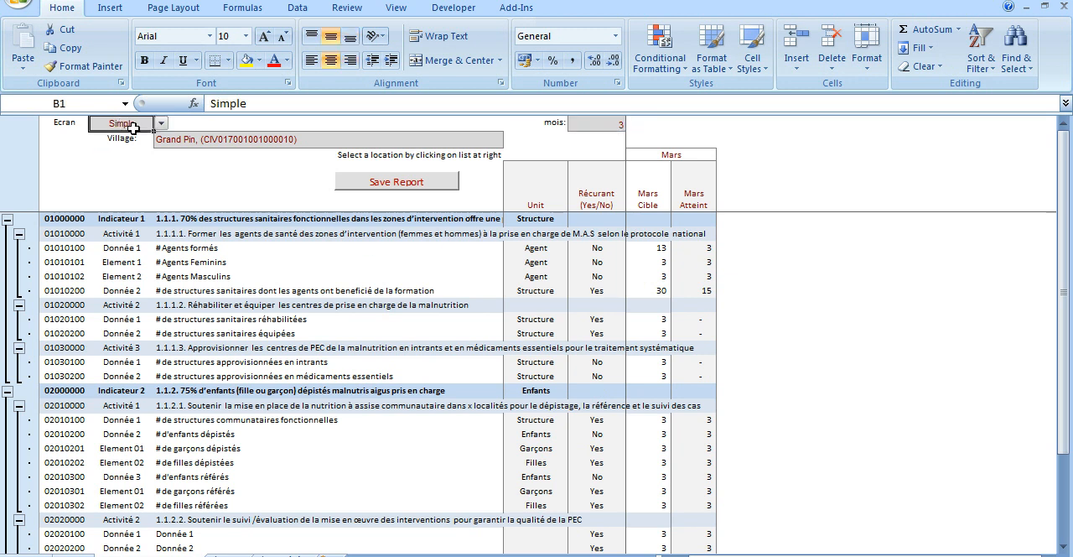
pyautogui.click(162, 124)
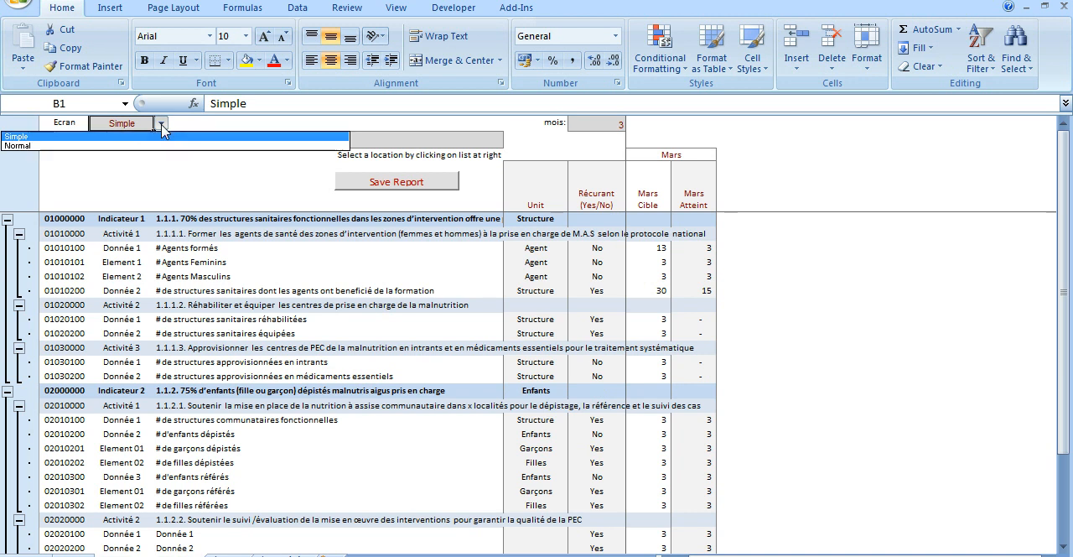
pyautogui.click(81, 147)
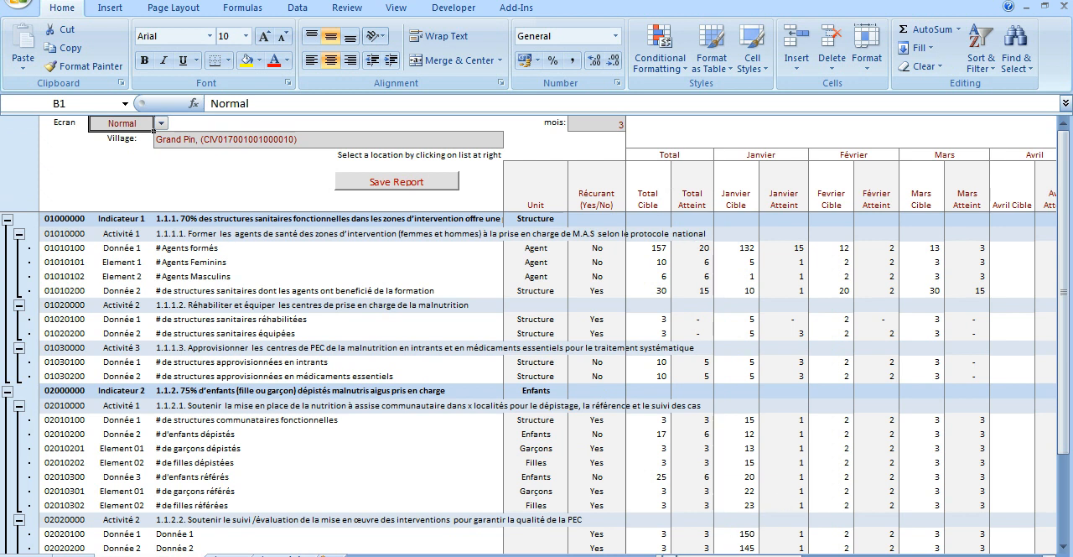
# Examine the Total columns and compare the trained agents' total target with its January and February targets.
pyautogui.click(671, 155)
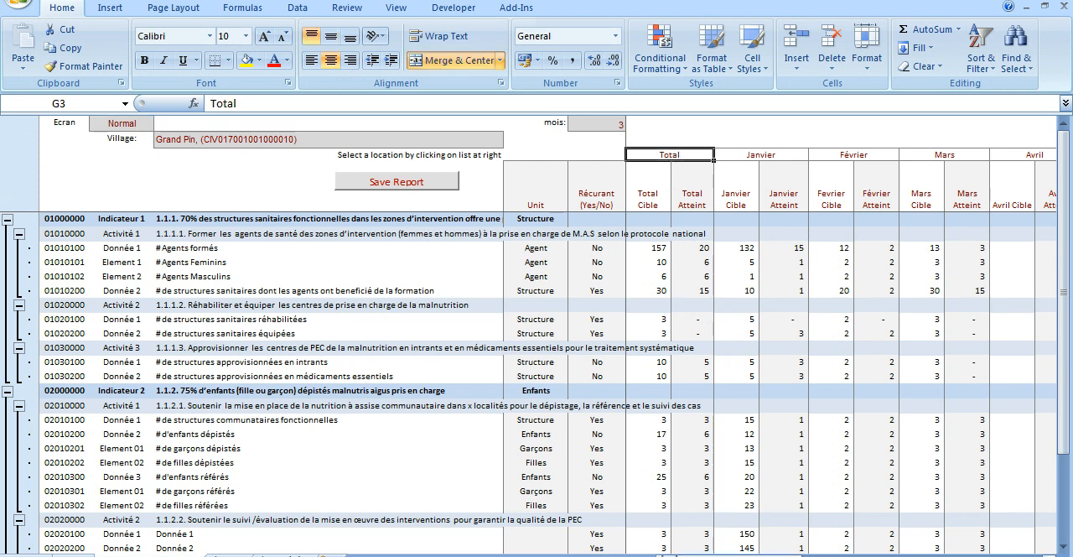
pyautogui.moveTo(661, 158); pyautogui.dragTo(676, 546)
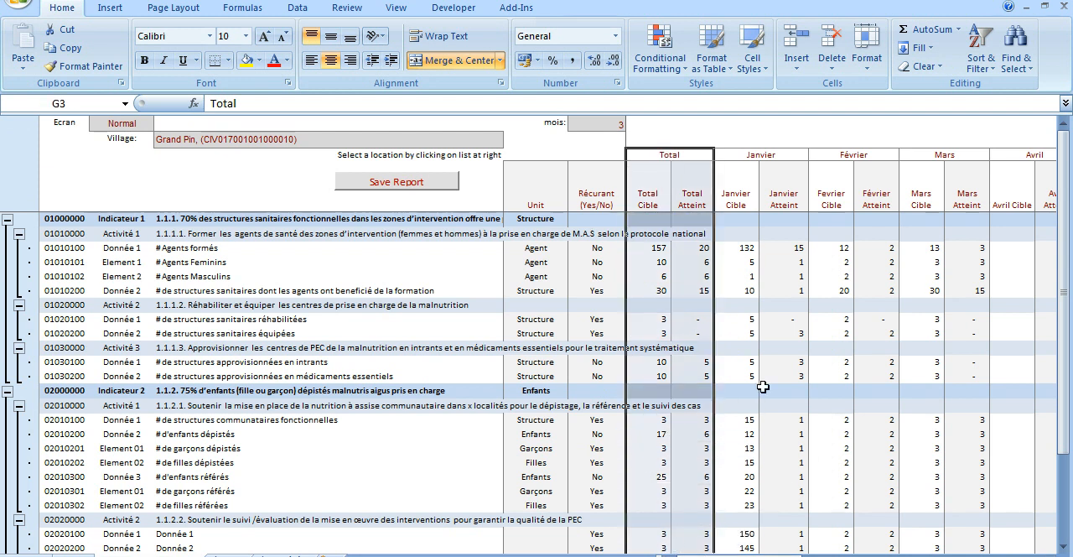
pyautogui.click(650, 248)
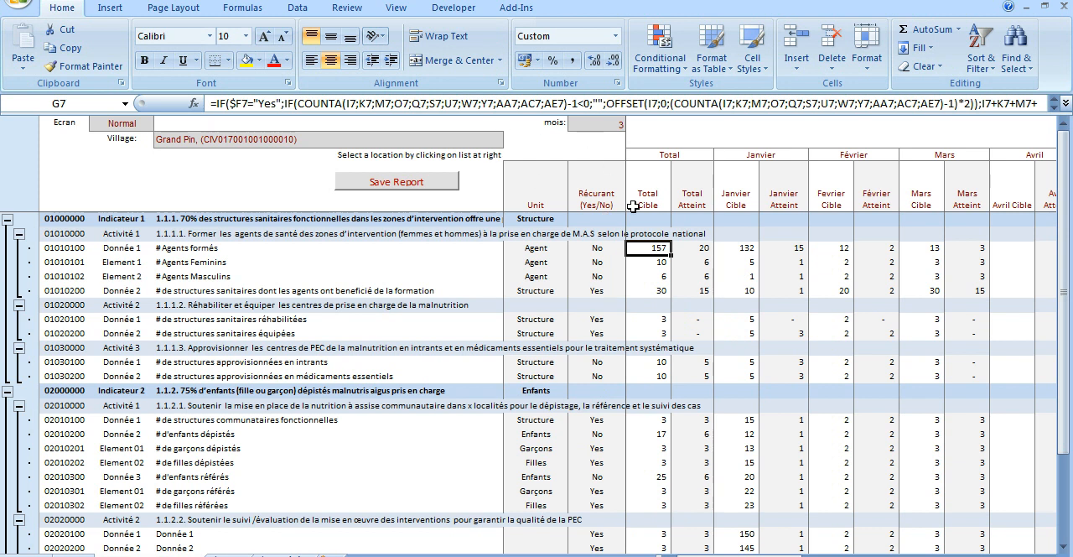
pyautogui.click(744, 248)
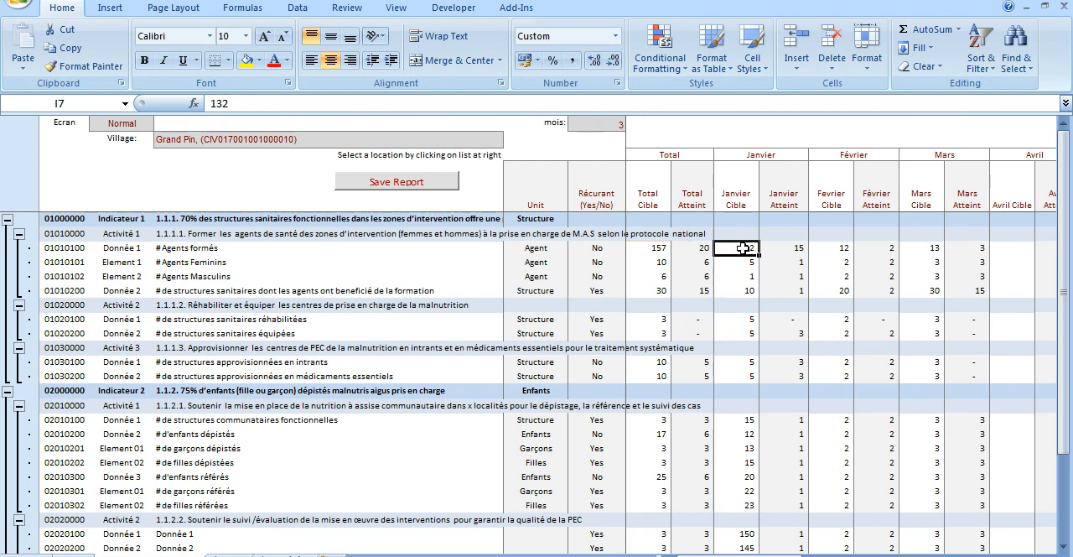
pyautogui.click(832, 249)
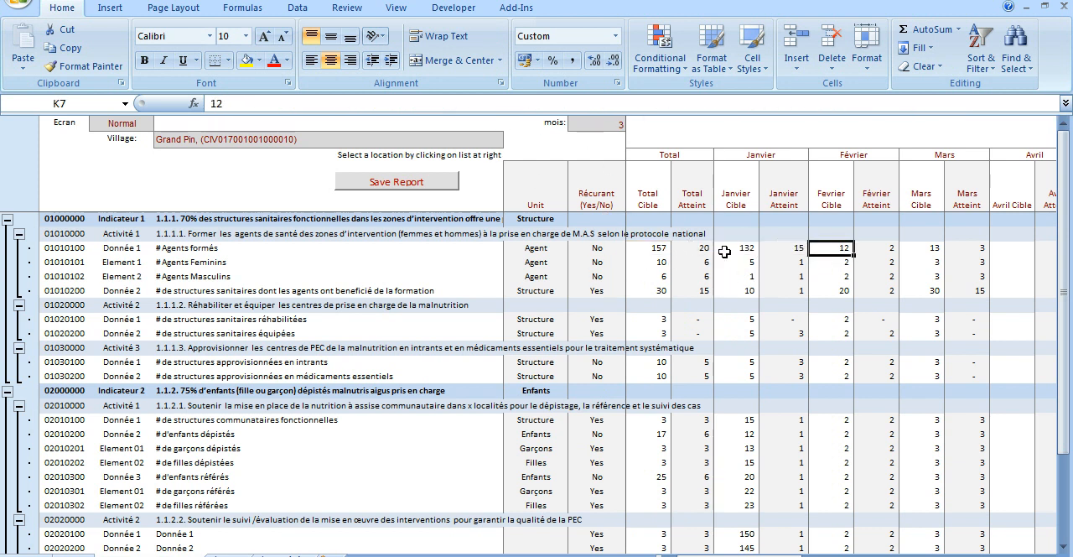
# Review the January and March columns and compare the February and March values for rehabilitated health structures.
pyautogui.click(752, 154)
pyautogui.moveTo(752, 154); pyautogui.dragTo(761, 281)
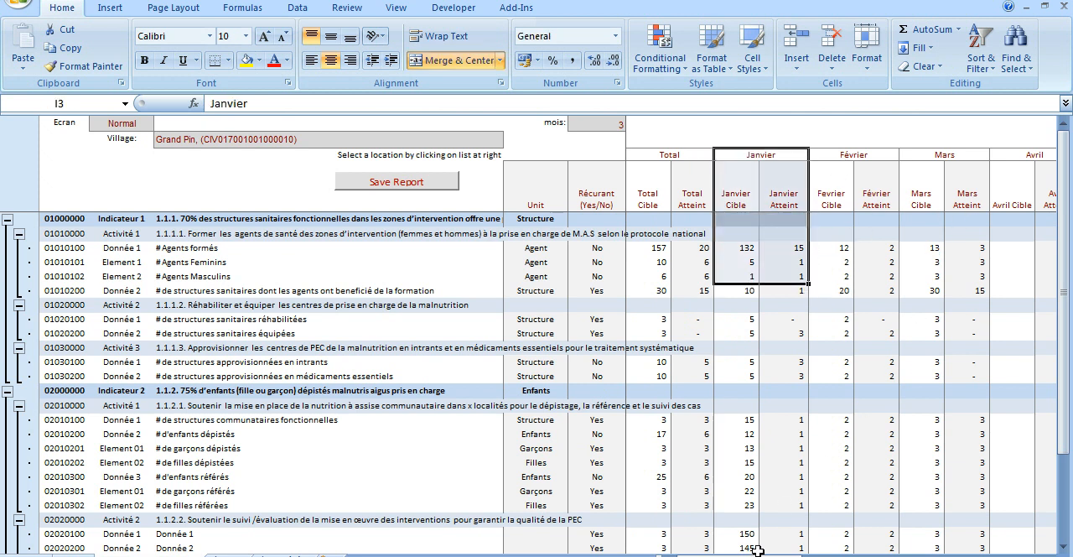
pyautogui.moveTo(746, 556); pyautogui.dragTo(792, 555)
pyautogui.moveTo(804, 157); pyautogui.dragTo(802, 494)
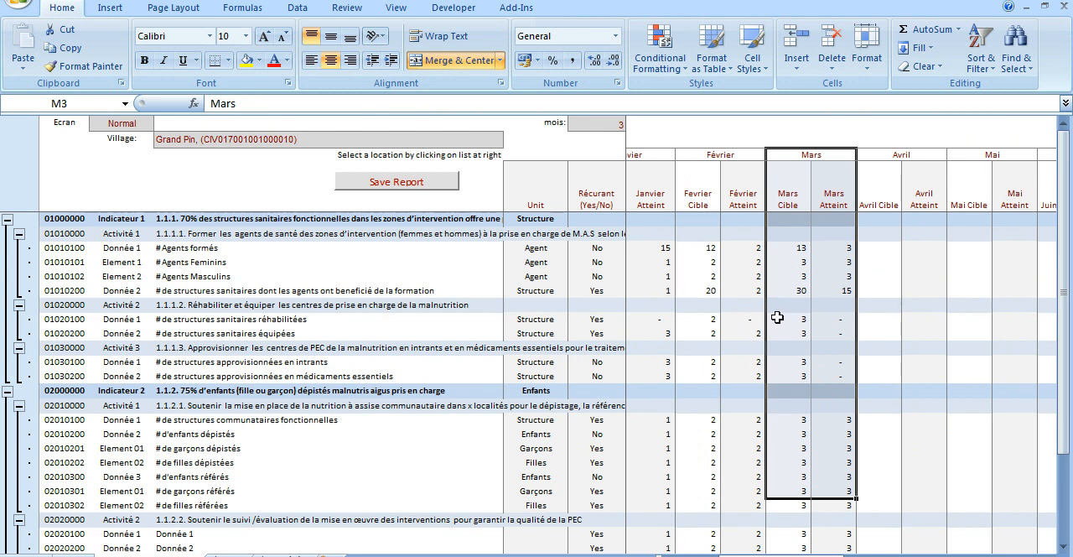
pyautogui.click(713, 320)
pyautogui.click(753, 320)
pyautogui.click(710, 321)
pyautogui.click(795, 320)
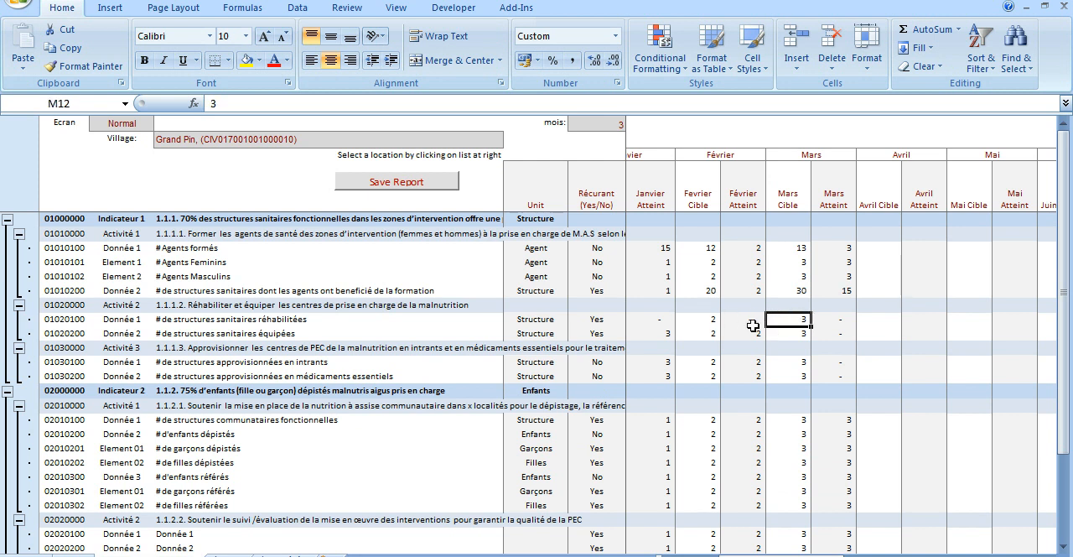
# Switch the Ecran display mode back to Simple and look over the report for the selected month.
pyautogui.click(138, 126)
pyautogui.click(161, 123)
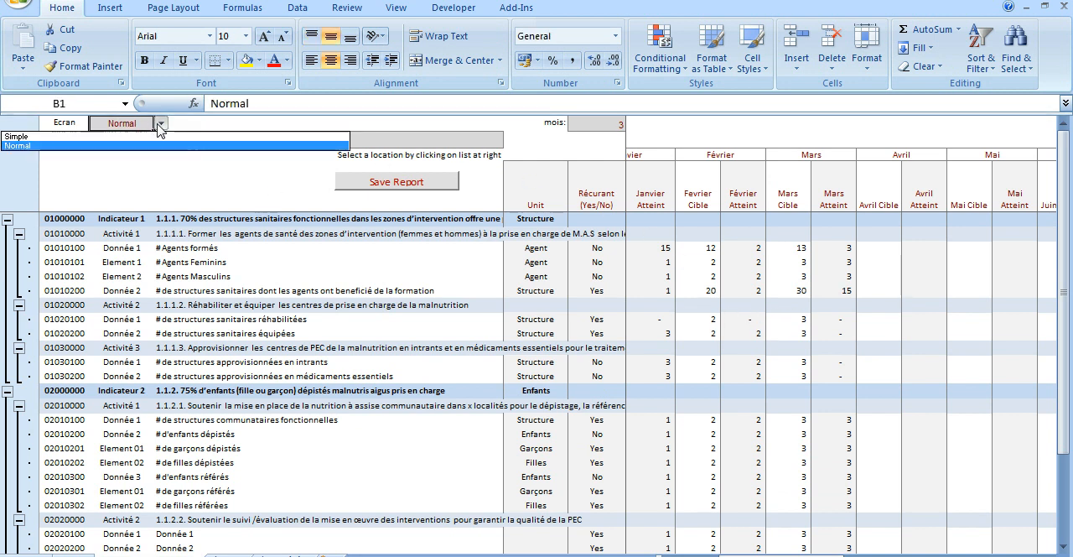
pyautogui.click(123, 137)
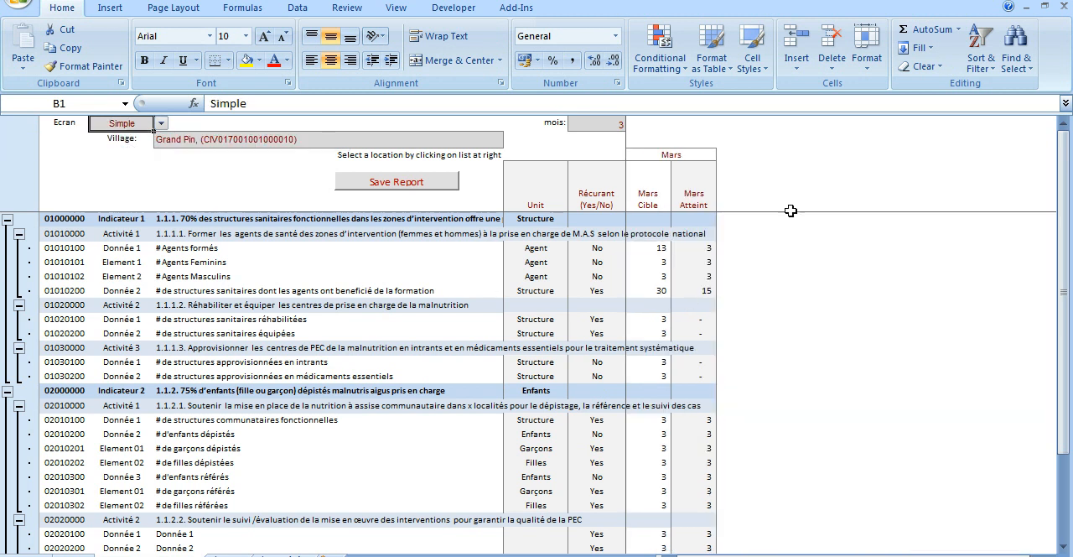
pyautogui.click(597, 126)
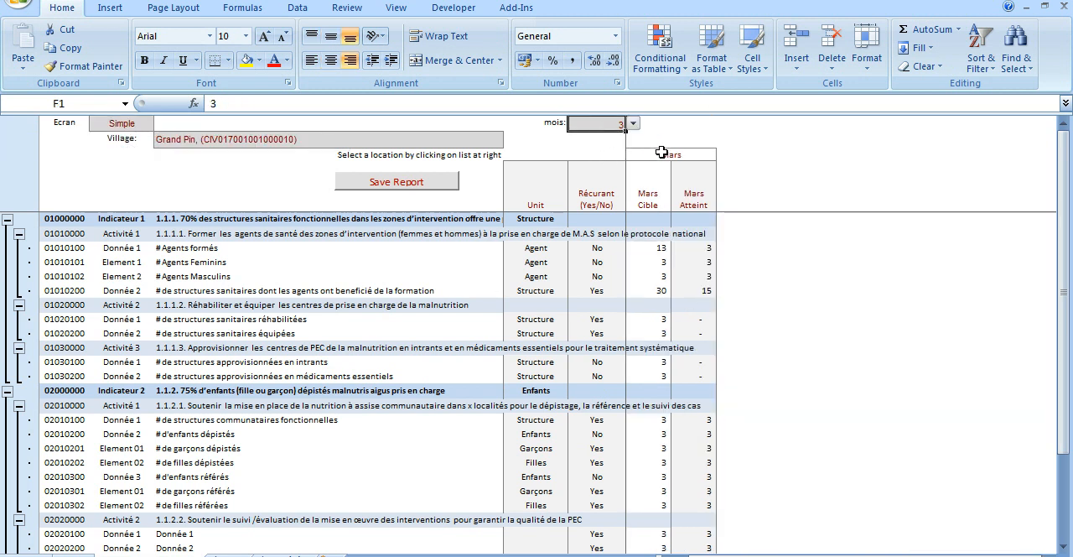
pyautogui.click(658, 154)
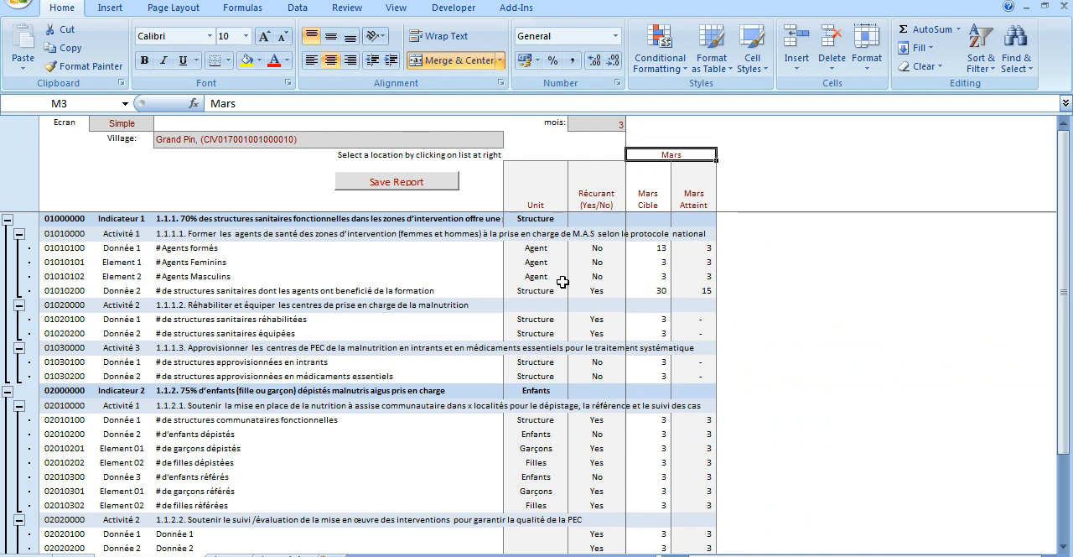
pyautogui.scroll(-2, 622, 291)
pyautogui.scroll(2, 622, 291)
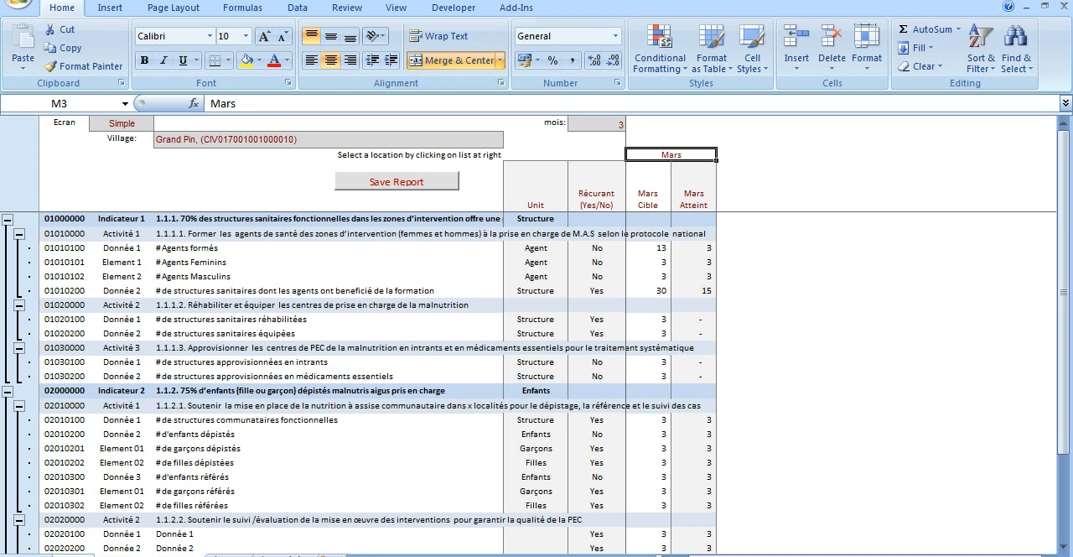
# Return to the form's start sheet and review the Tableau de bord and Partager les données steps.
pyautogui.click(76, 555)
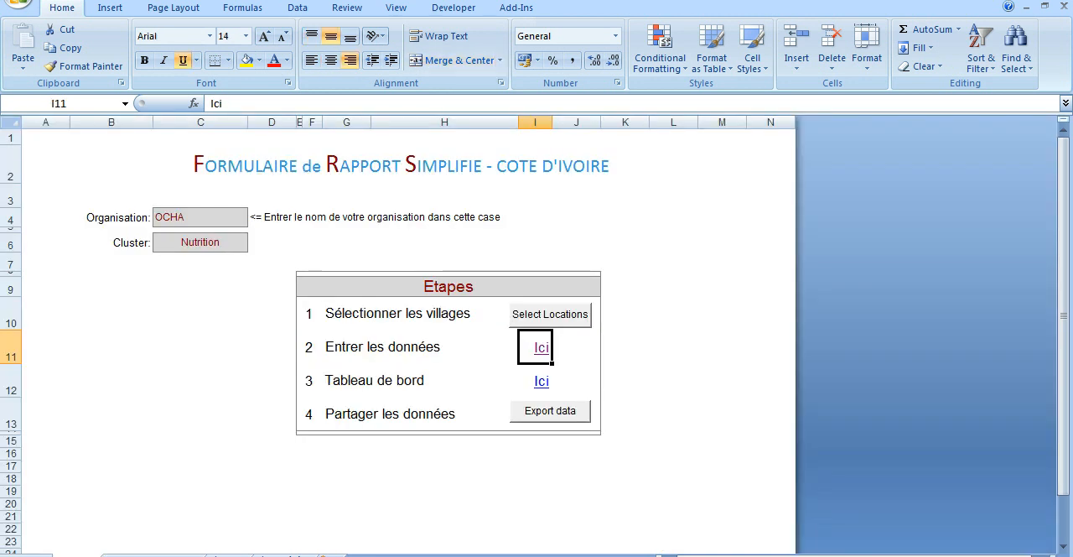
pyautogui.click(365, 381)
pyautogui.moveTo(366, 382); pyautogui.dragTo(568, 381)
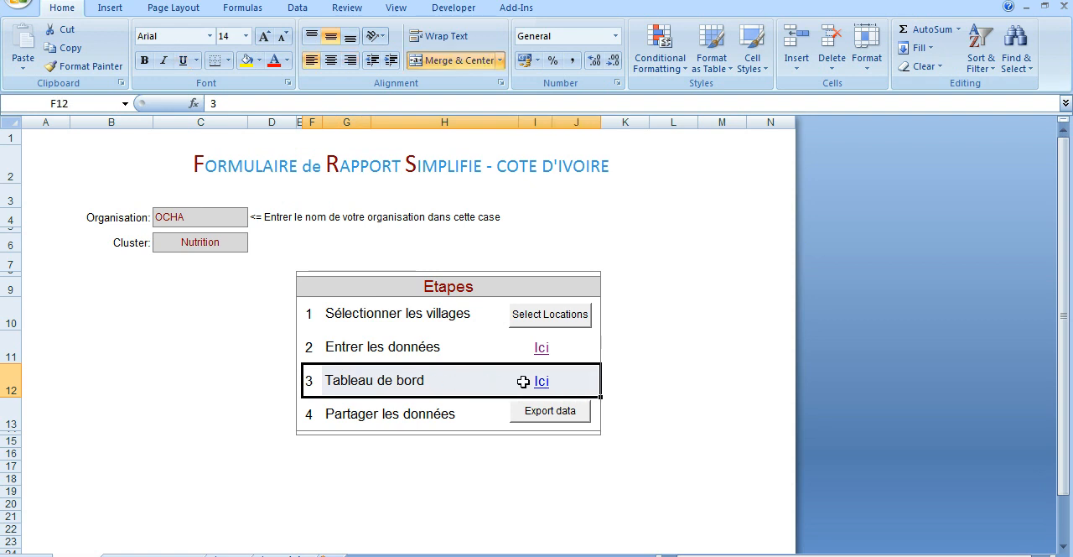
pyautogui.moveTo(296, 381); pyautogui.dragTo(578, 383)
pyautogui.click(312, 413)
pyautogui.moveTo(312, 411); pyautogui.dragTo(433, 427)
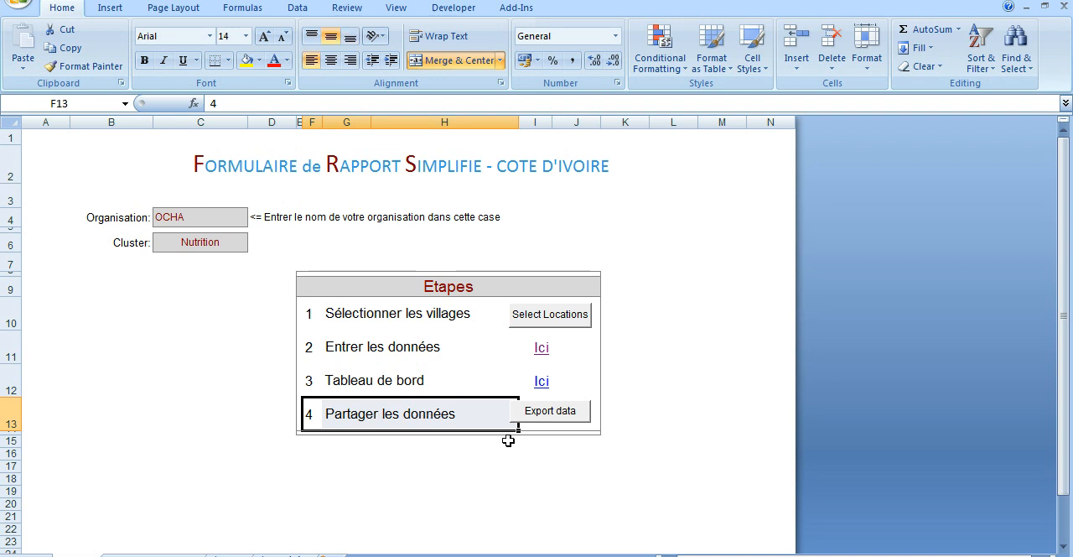
# Export the data as SRF_Data_NUT_OCHA_20120205-213958.xls in the Activities folder and dismiss the message.
pyautogui.click(550, 411)
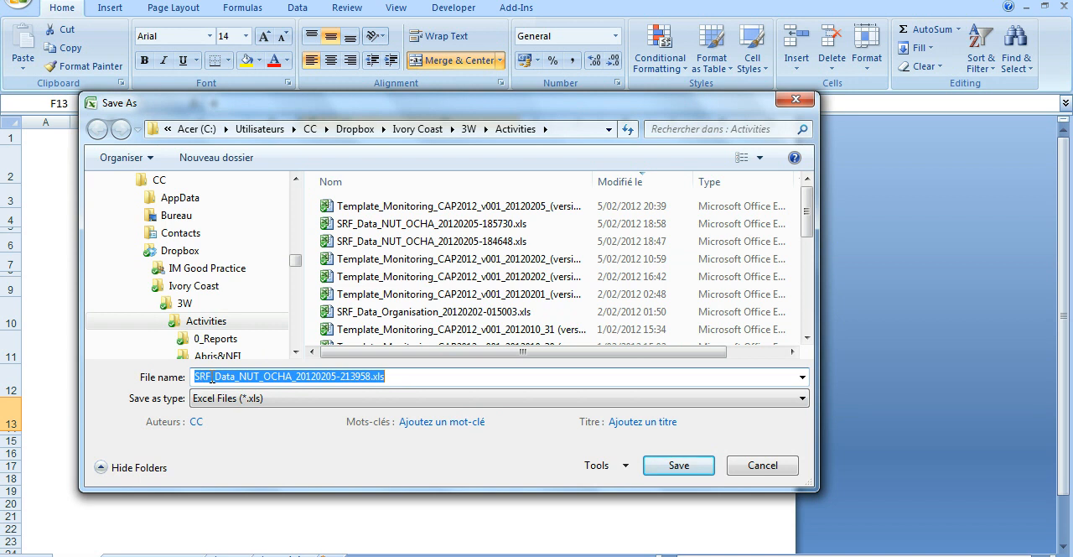
pyautogui.moveTo(211, 377); pyautogui.dragTo(370, 379)
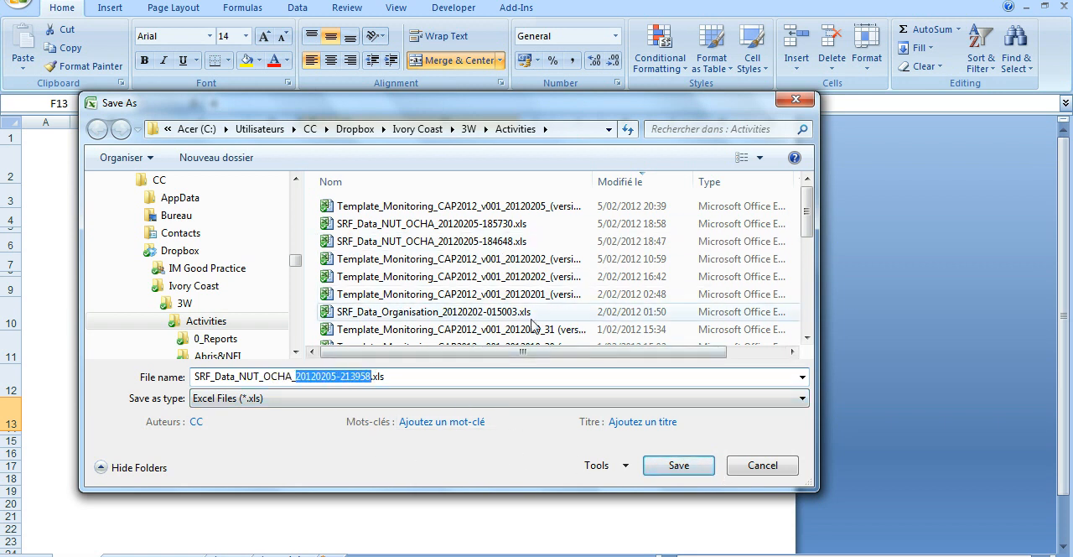
pyautogui.click(677, 466)
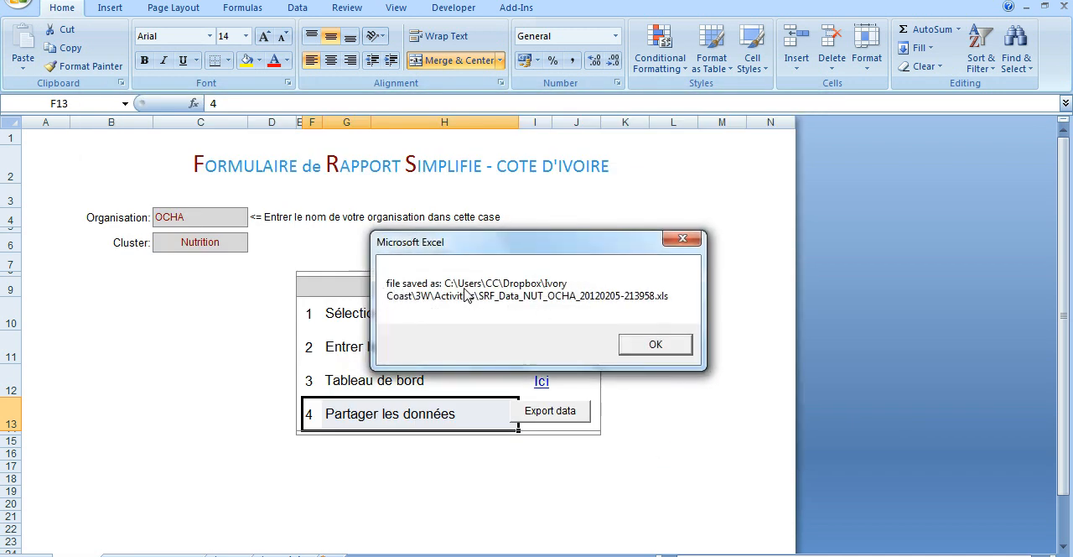
pyautogui.click(656, 346)
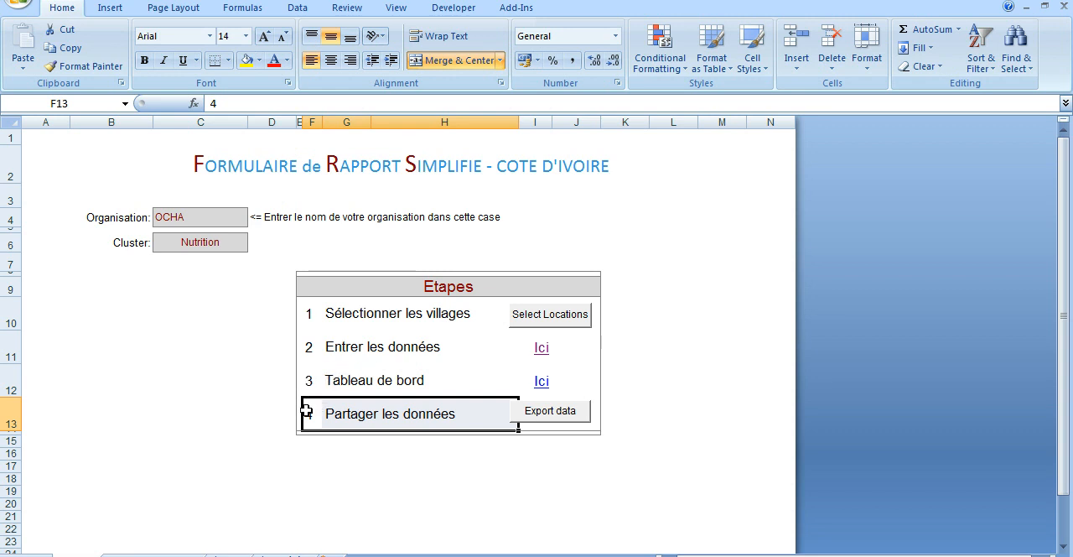
# Review the Tableau de bord step and the data sheet's Mars Cible and Mars Atteint columns, ending on the start sheet.
pyautogui.moveTo(299, 380); pyautogui.dragTo(580, 383)
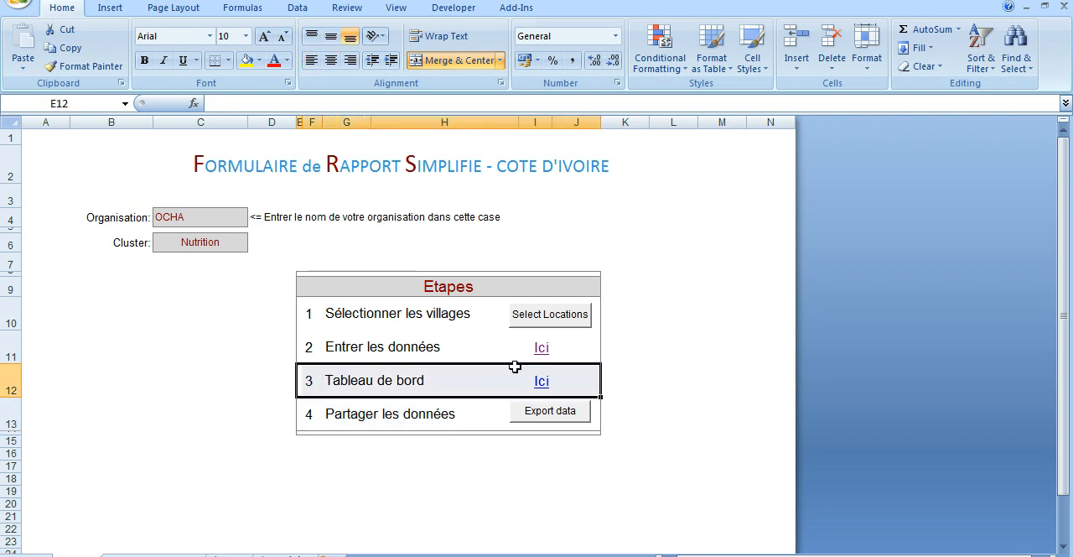
pyautogui.click(180, 552)
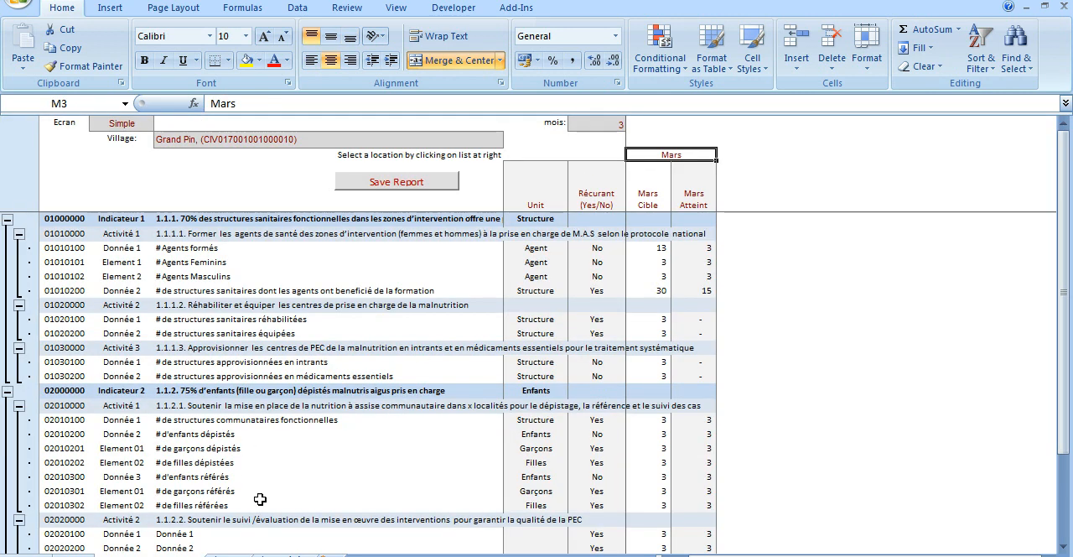
pyautogui.click(646, 198)
pyautogui.click(697, 194)
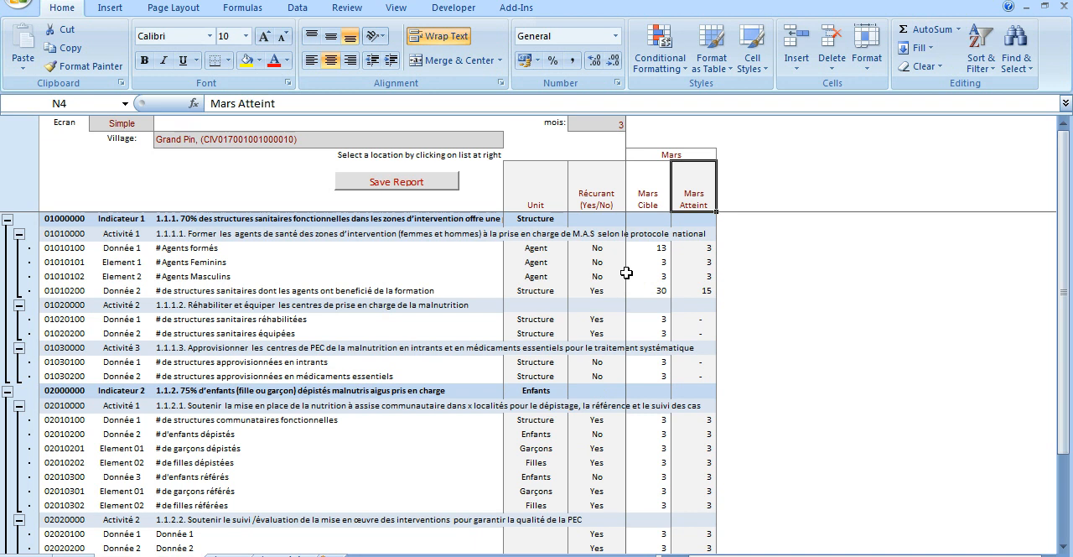
pyautogui.click(75, 556)
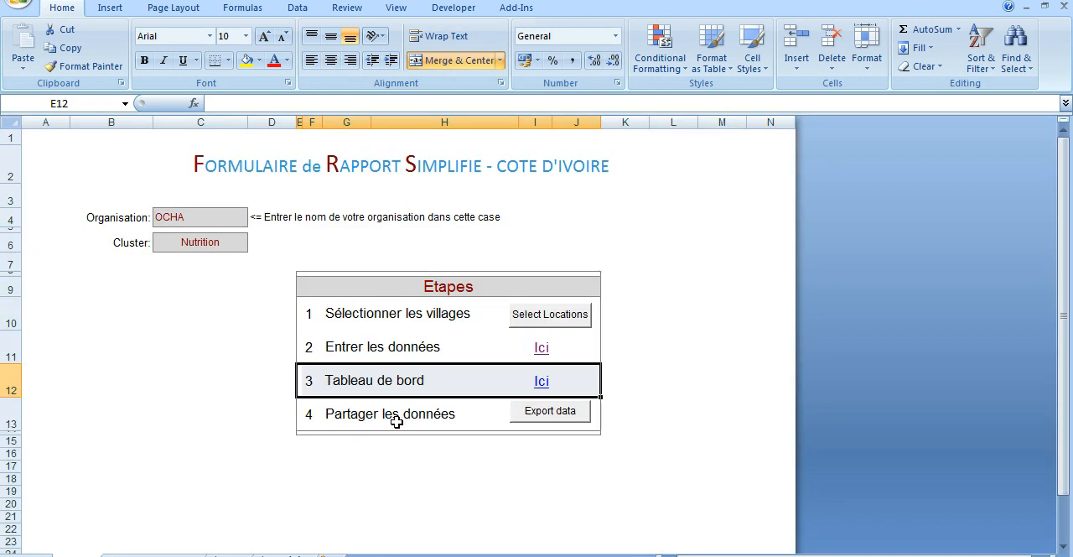